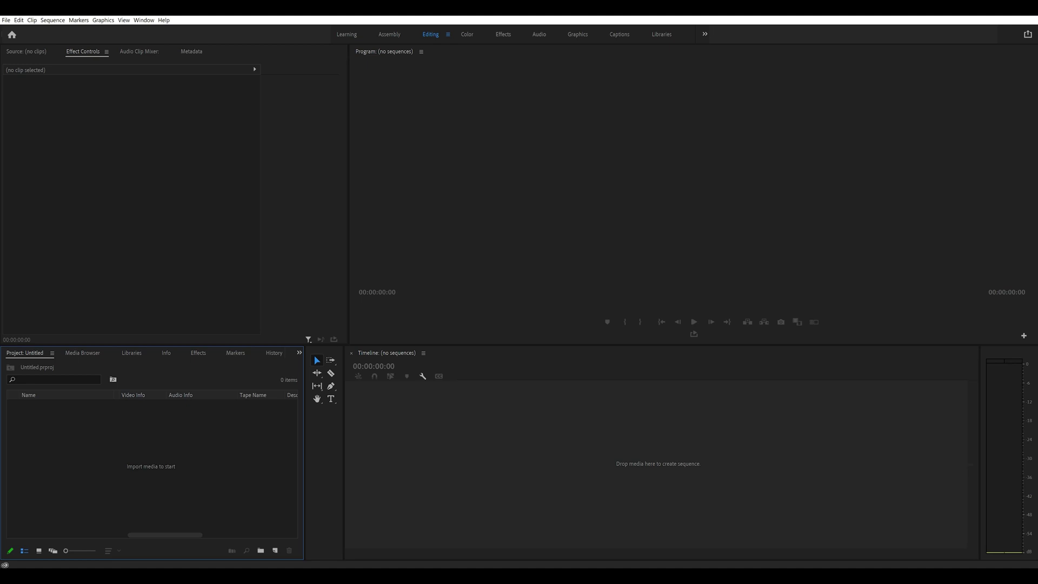
Import Black Bars 4K .png, Black bars 1080.png and Castle 1080P.mp4 from the Filmic Practice files folder into the project
double_click(105, 427)
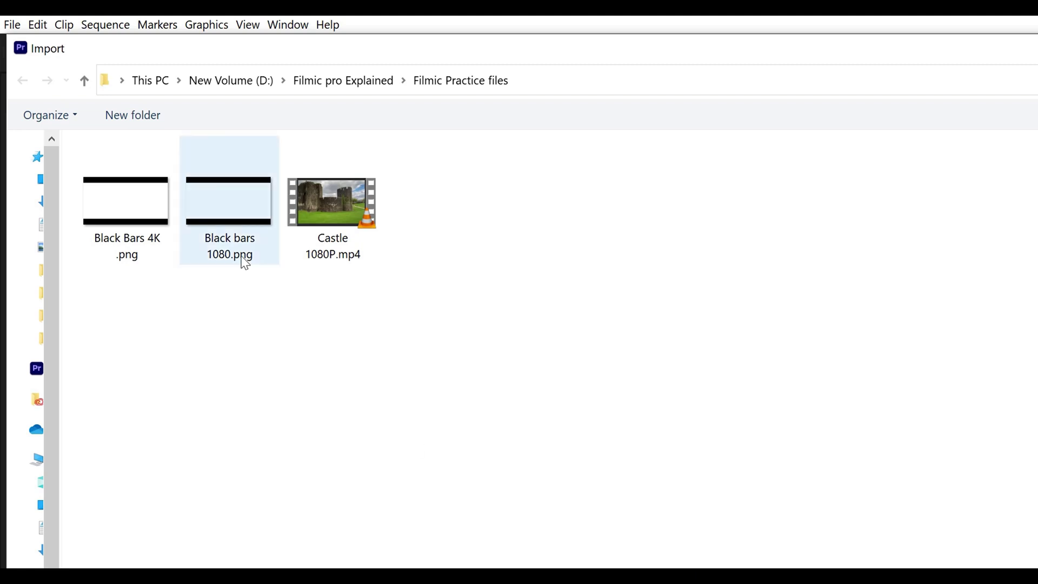
click(134, 213)
ctrl+click(204, 216)
ctrl+click(316, 195)
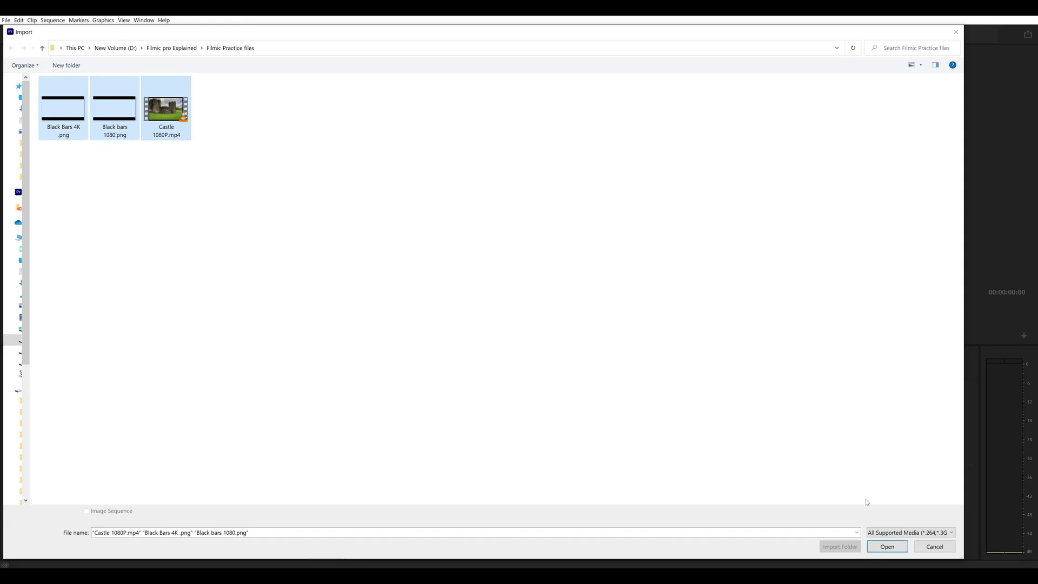
click(885, 545)
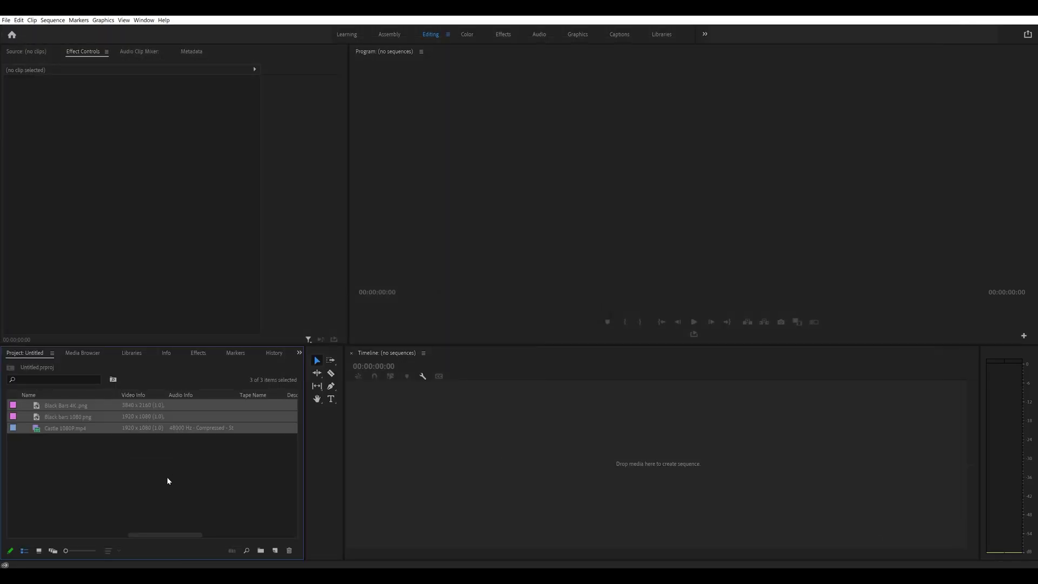
click(127, 486)
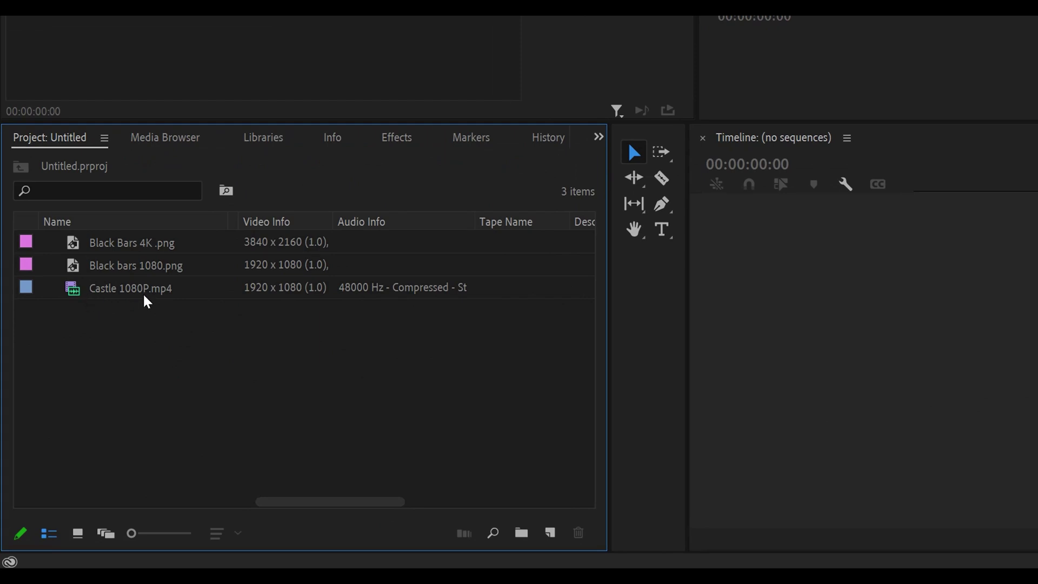
Create a sequence from Castle 1080P.mp4 by placing the clip in the empty timeline
mouse_move(147, 302)
drag(95, 289, 800, 314)
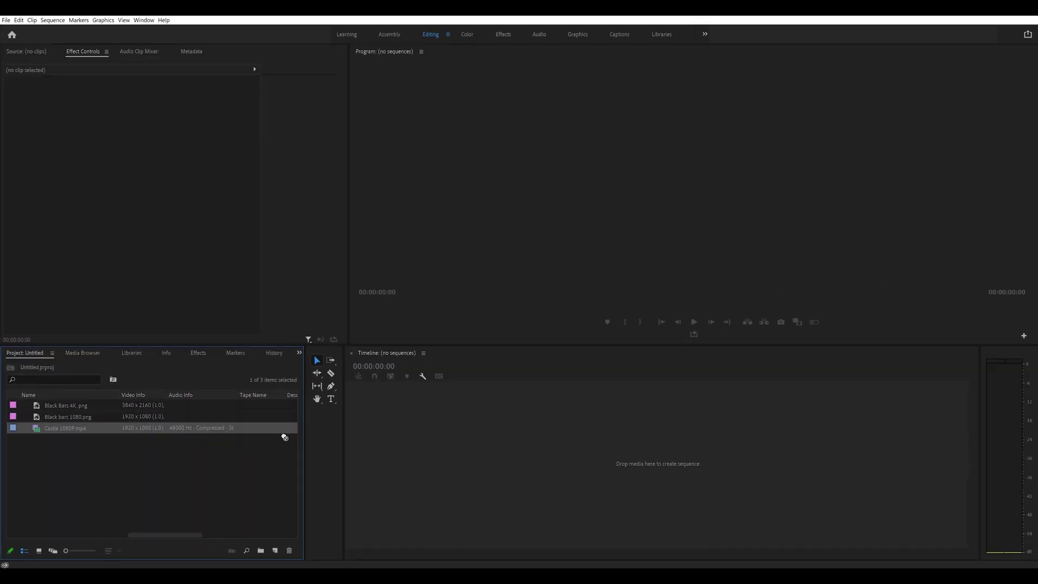
drag(401, 443, 400, 442)
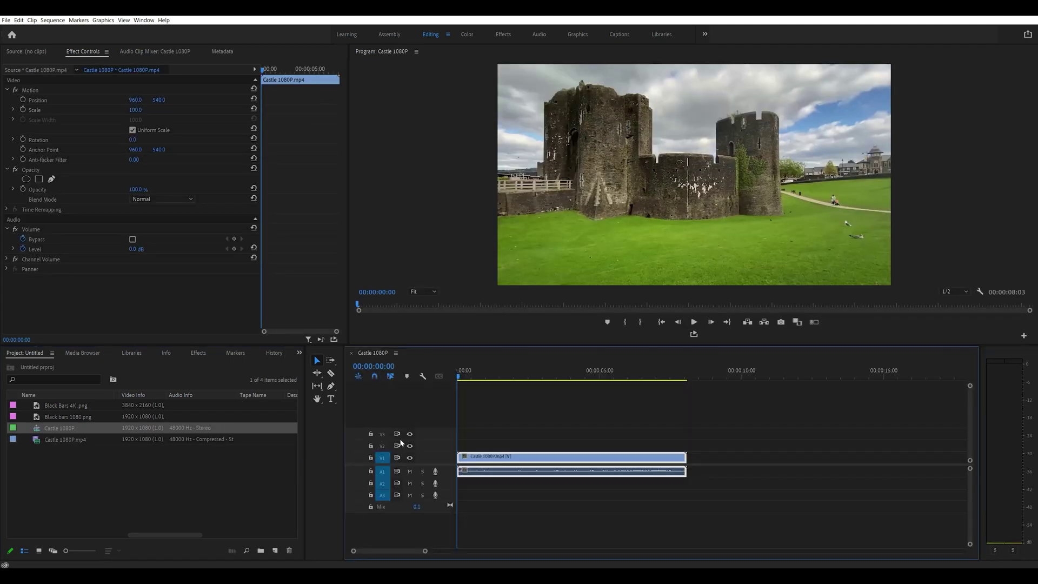
Check the project items' frame rate and resolution, and review the sequence settings without changing them
drag(141, 534, 21, 532)
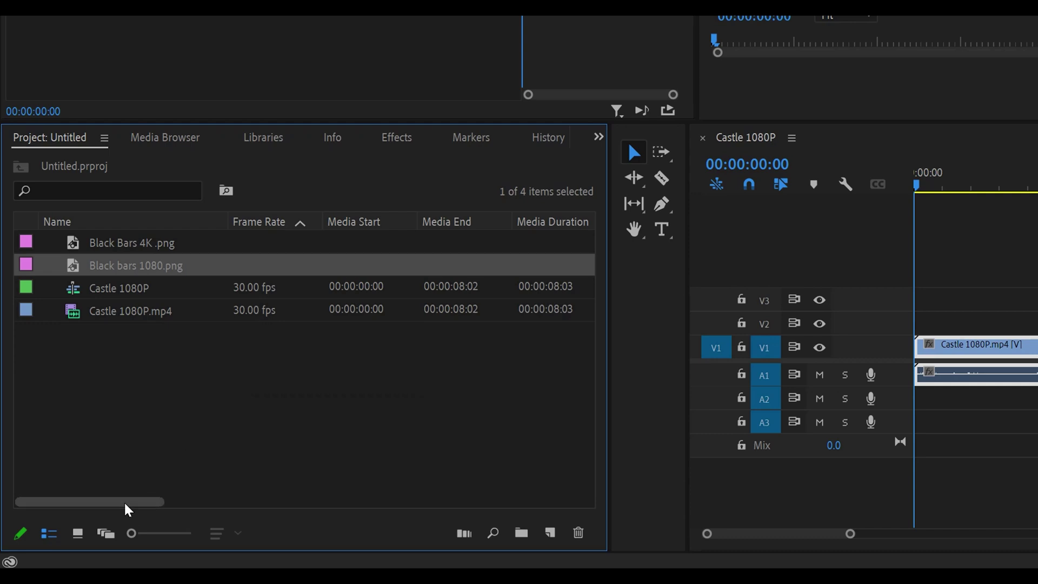
mouse_move(128, 503)
mouse_down()
mouse_move(372, 503)
mouse_move(359, 501)
mouse_up()
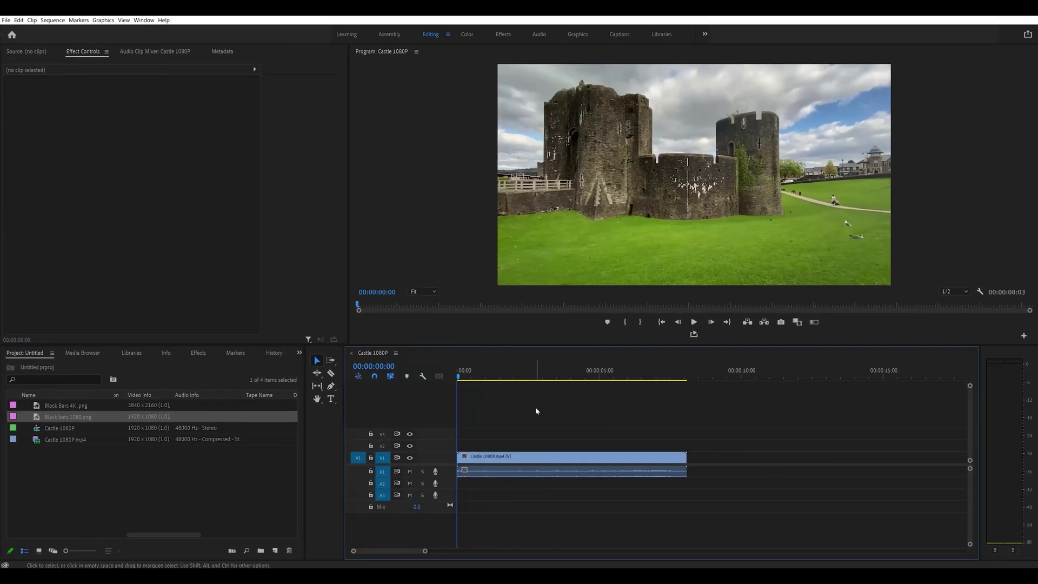
click(64, 20)
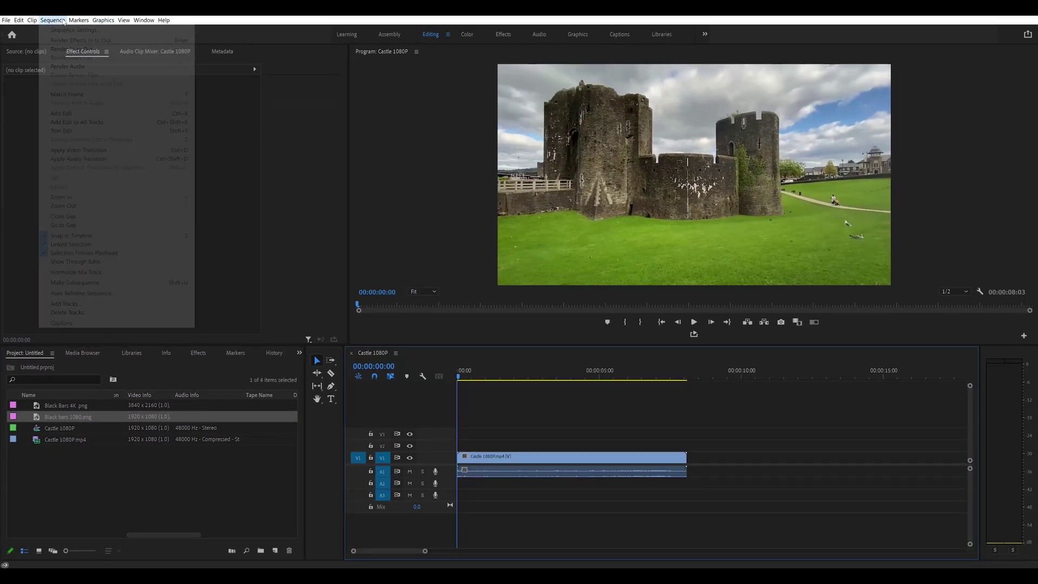
click(74, 29)
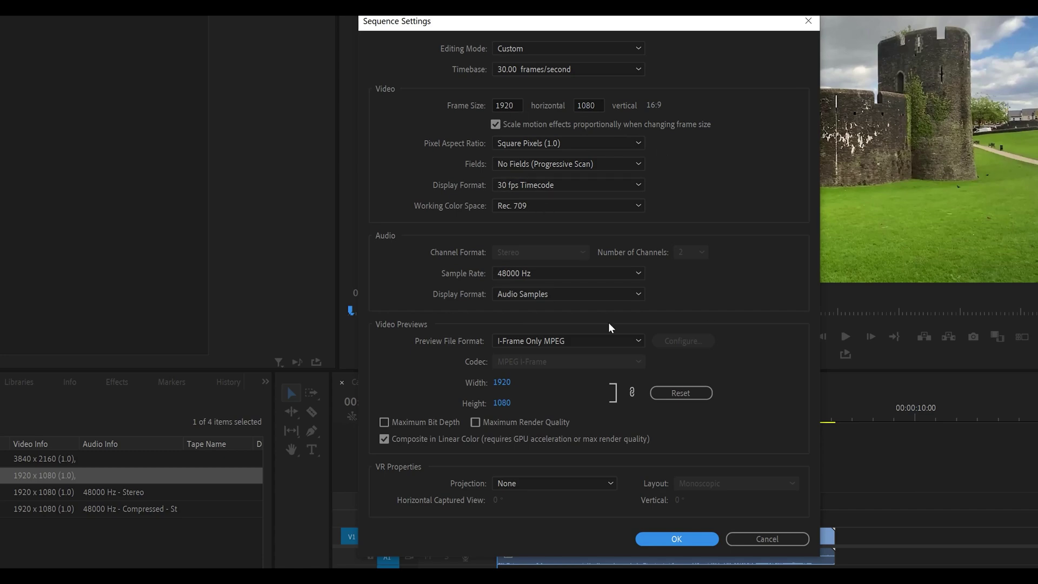
click(774, 539)
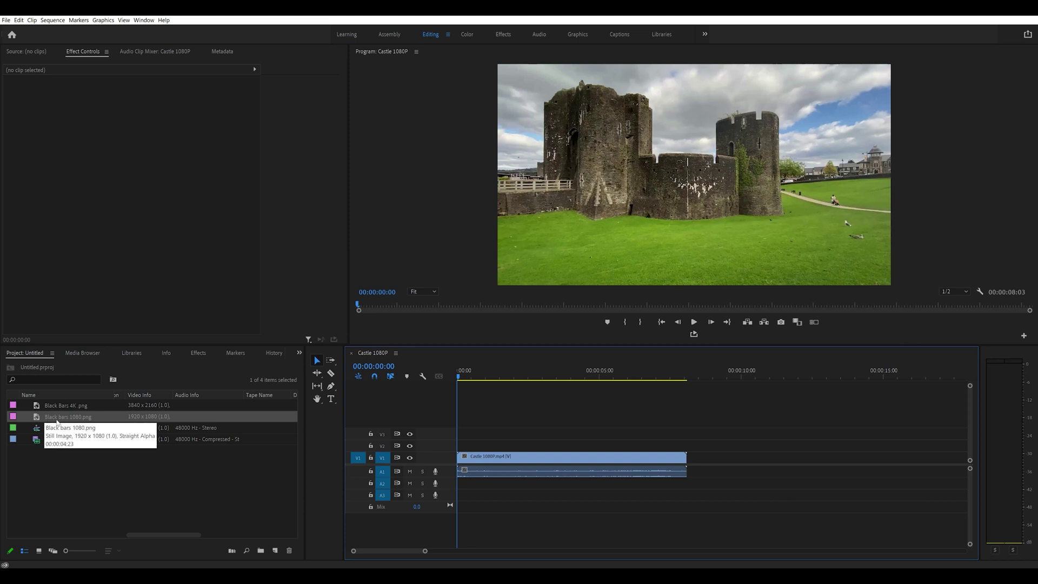
Overlay Black bars 1080.png on track V2 from the sequence start, extend it to the castle clip's end, and play the result
drag(56, 422, 457, 446)
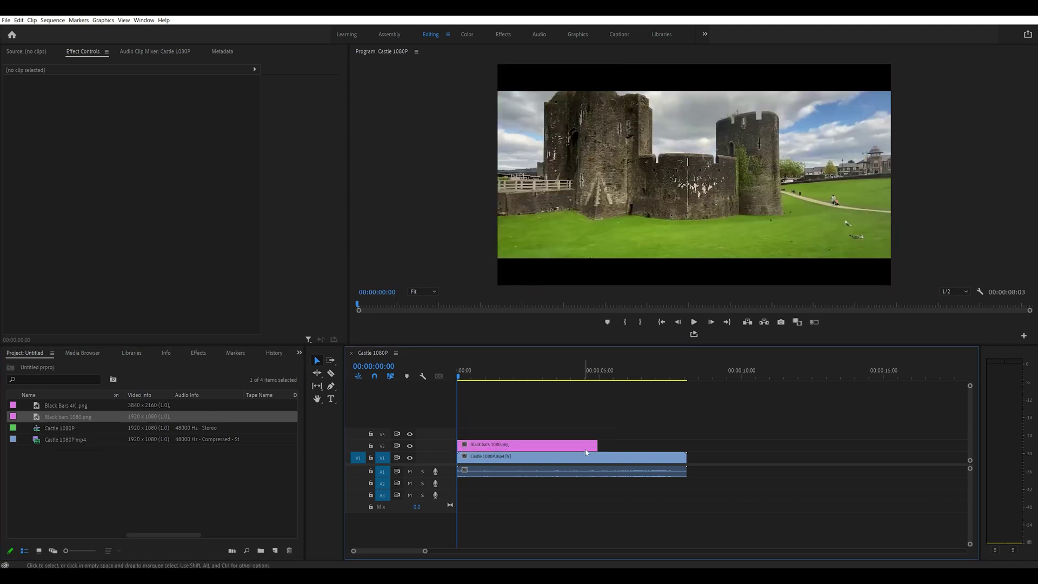
drag(597, 445, 687, 448)
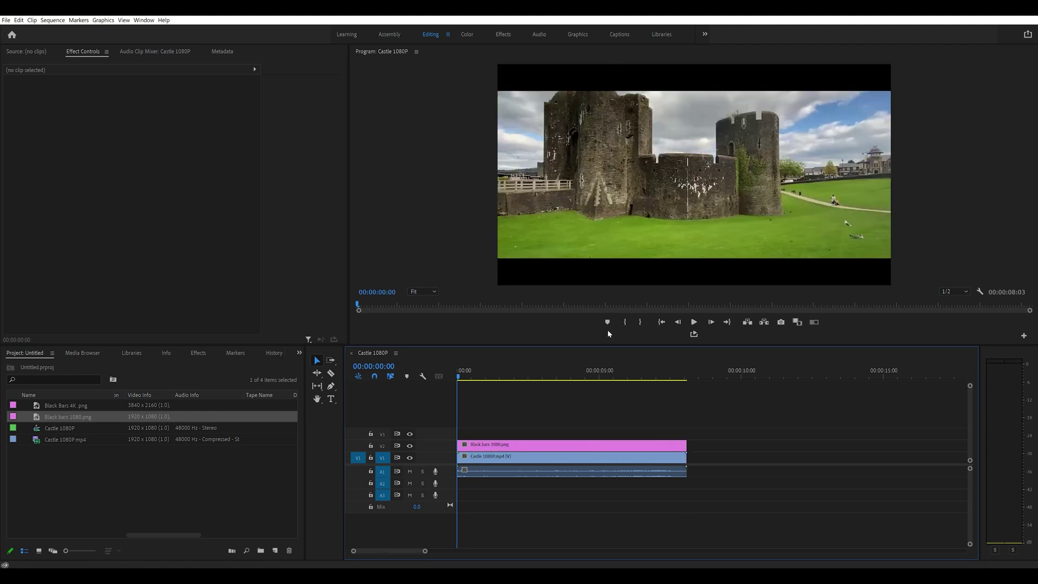
click(693, 323)
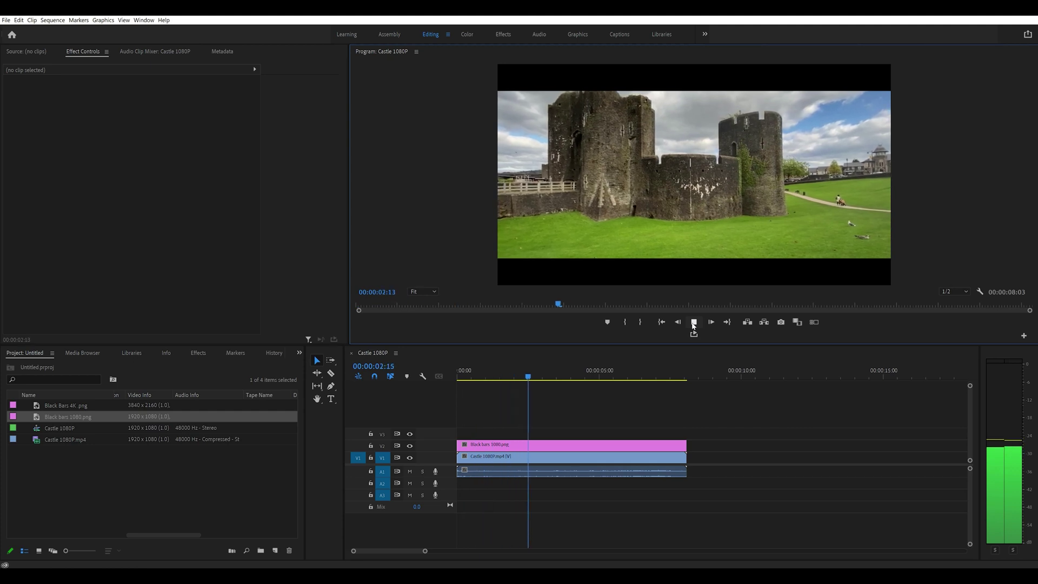
click(621, 456)
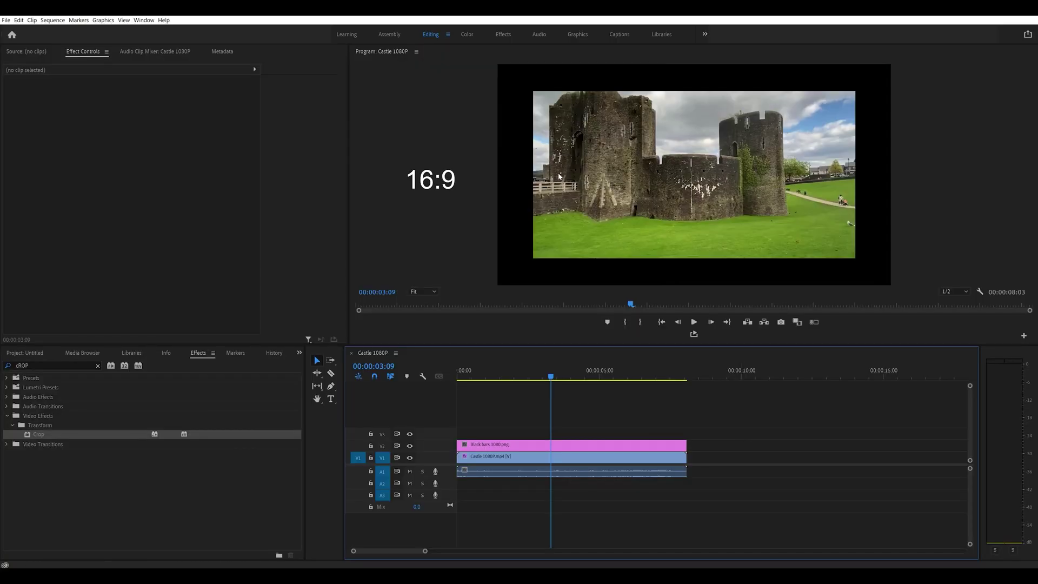
Review the sequence settings and toggle track V2's visibility to compare the picture with and without the black bars
click(50, 20)
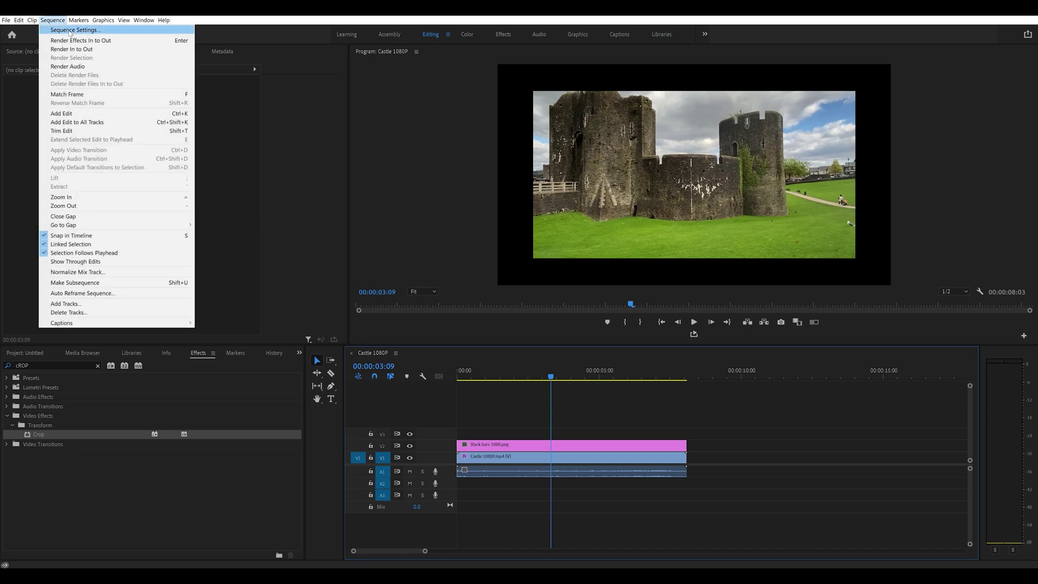
click(71, 31)
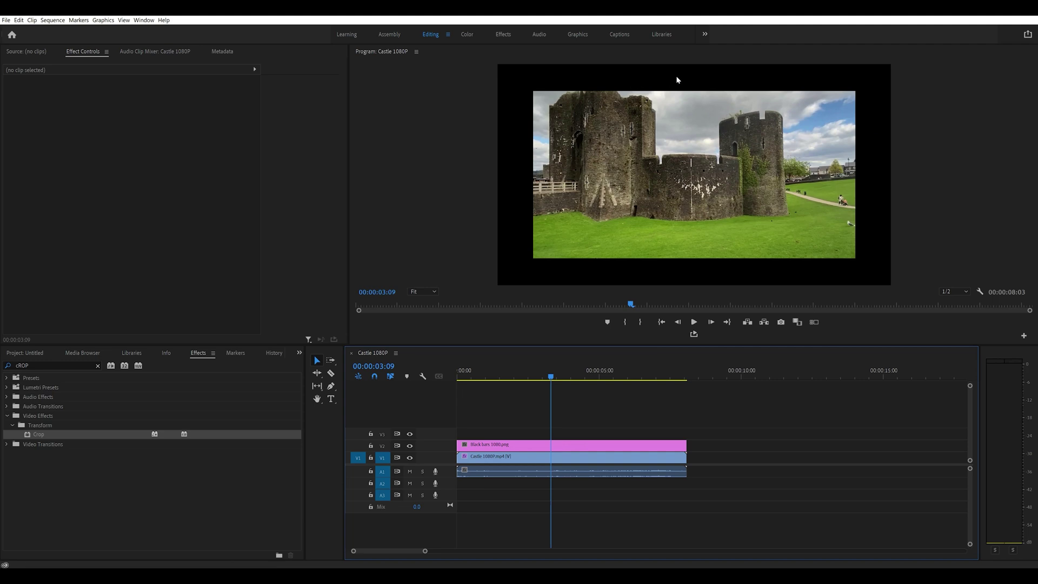
click(410, 446)
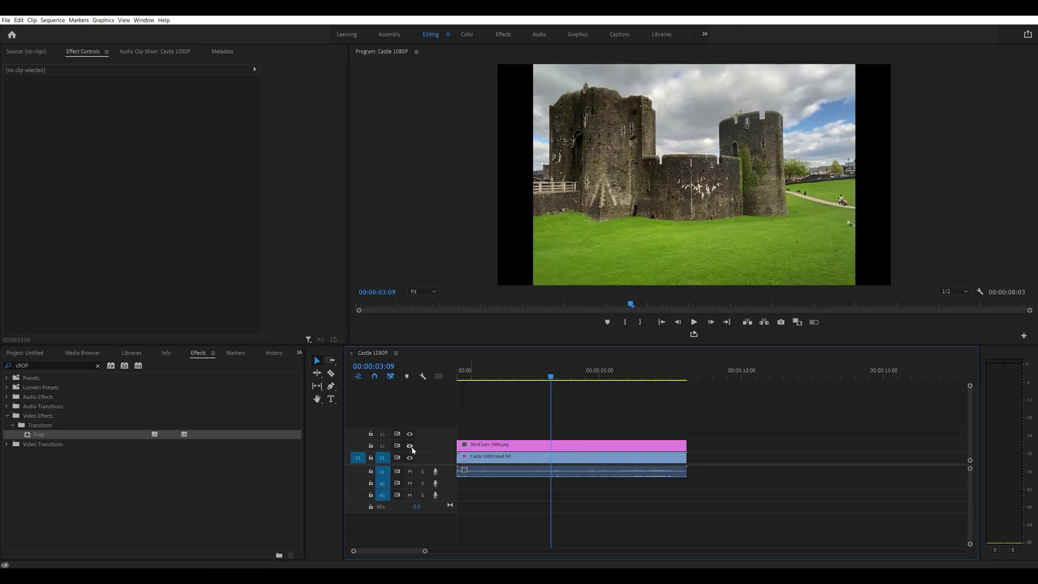
click(410, 446)
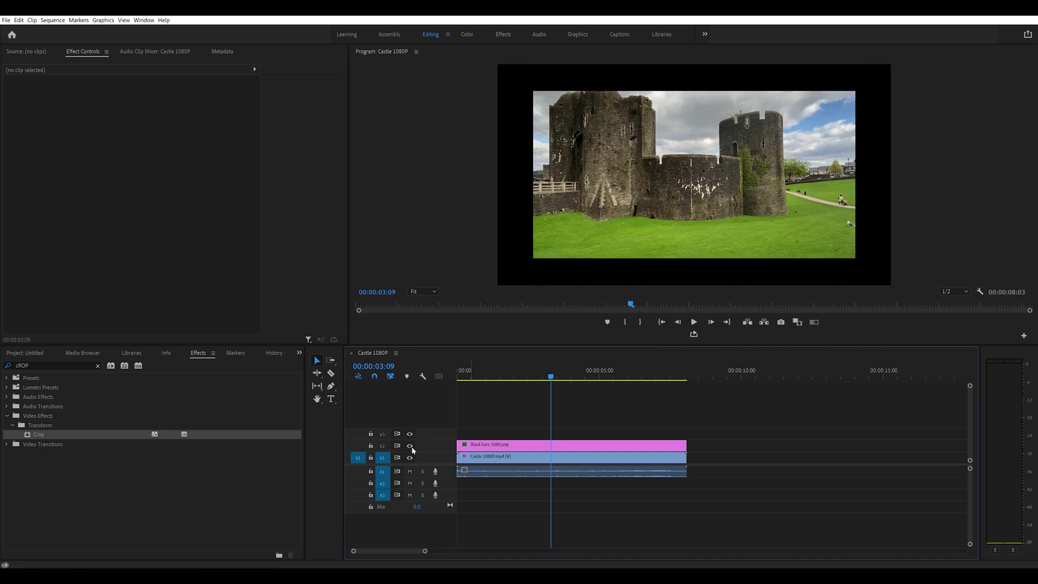
click(411, 447)
Delete the Black bars 1080.png clip from track V2, leaving the castle clip in the timeline
click(555, 457)
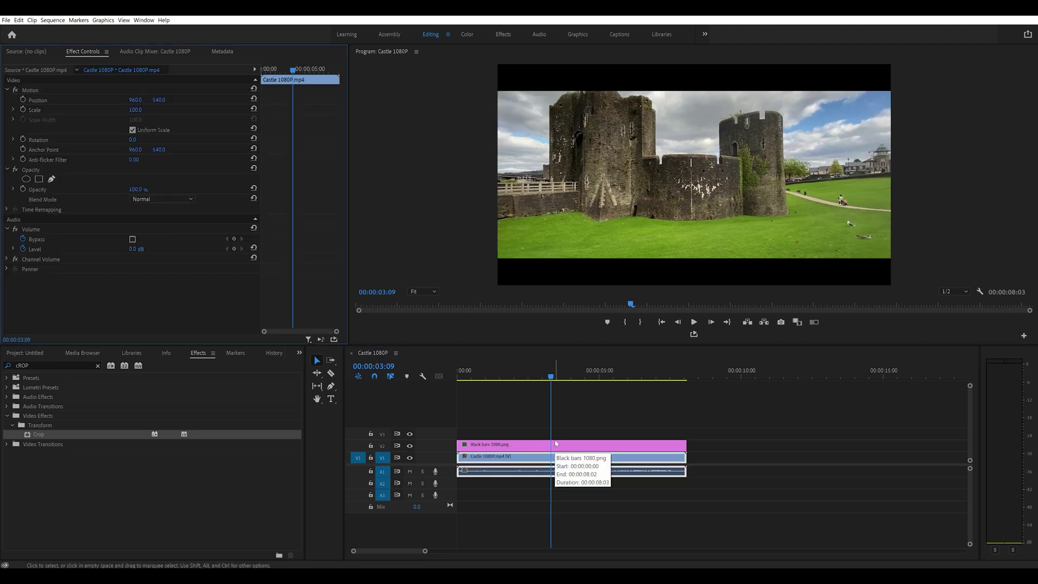
click(513, 447)
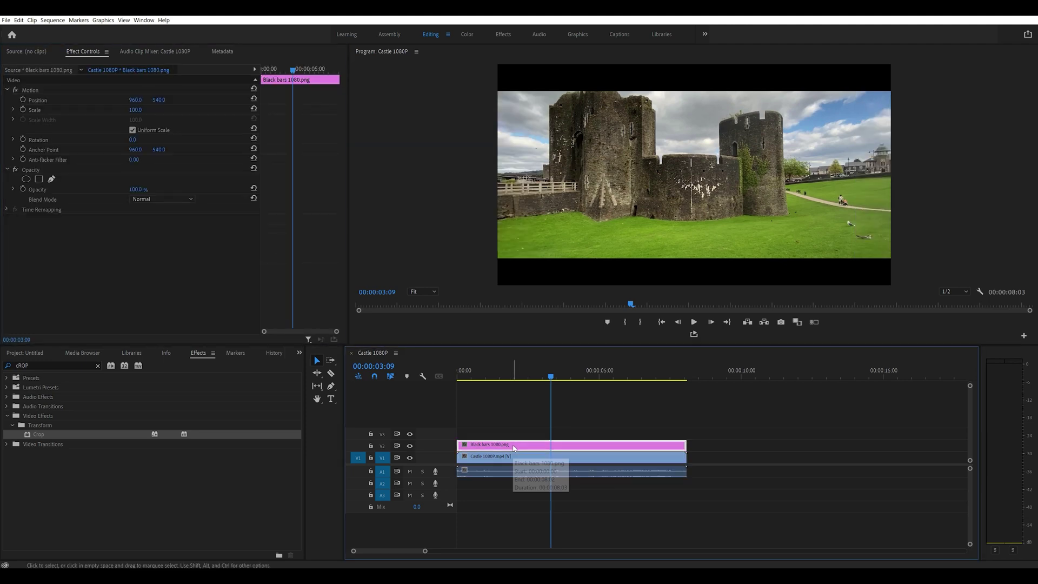
key(Delete)
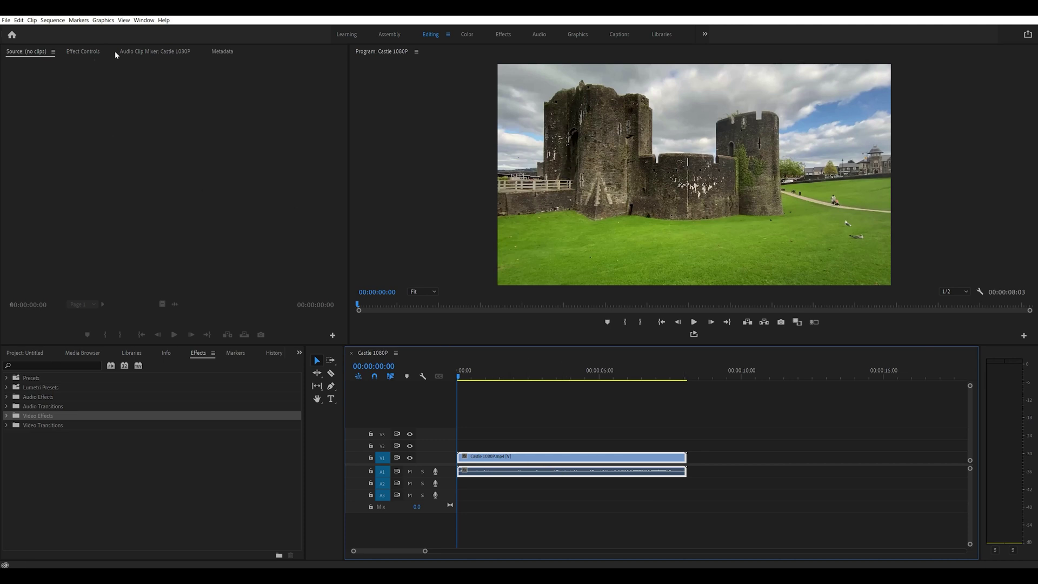
Set the sequence's vertical frame size to 823 pixels and apply the new sequence settings
click(52, 21)
click(59, 30)
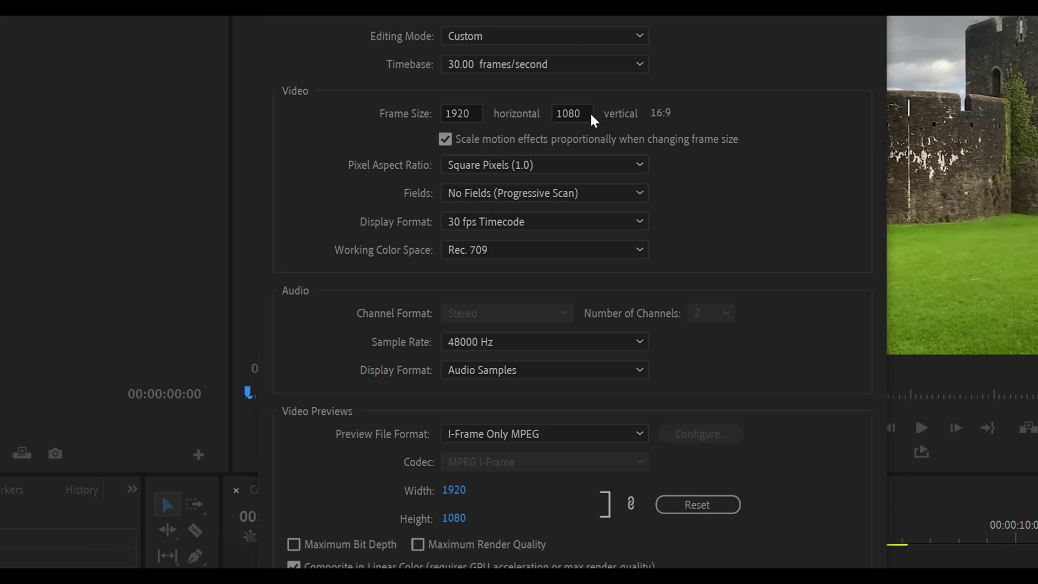
drag(590, 116, 550, 104)
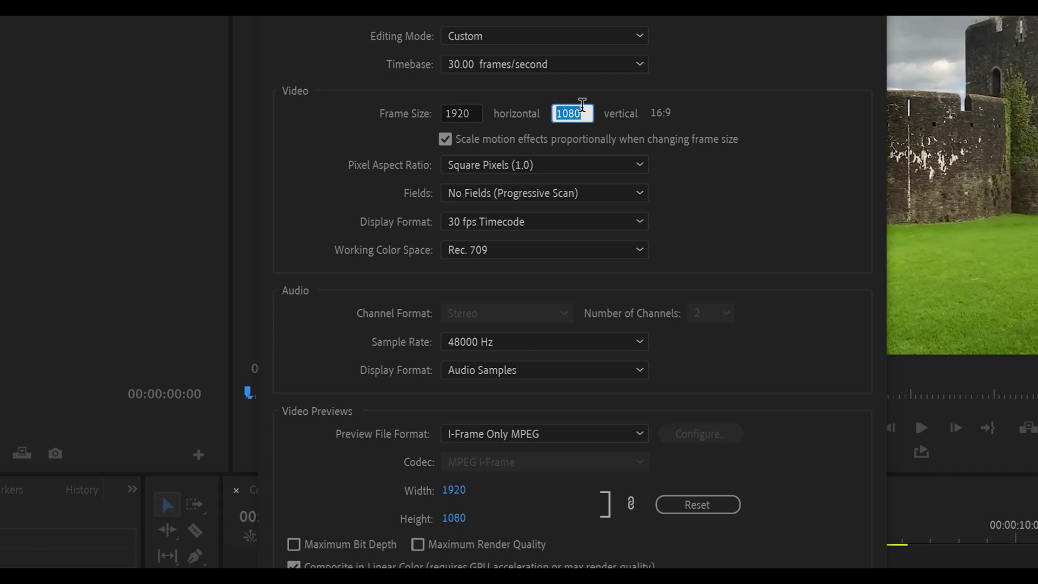
text(823)
key(Tab)
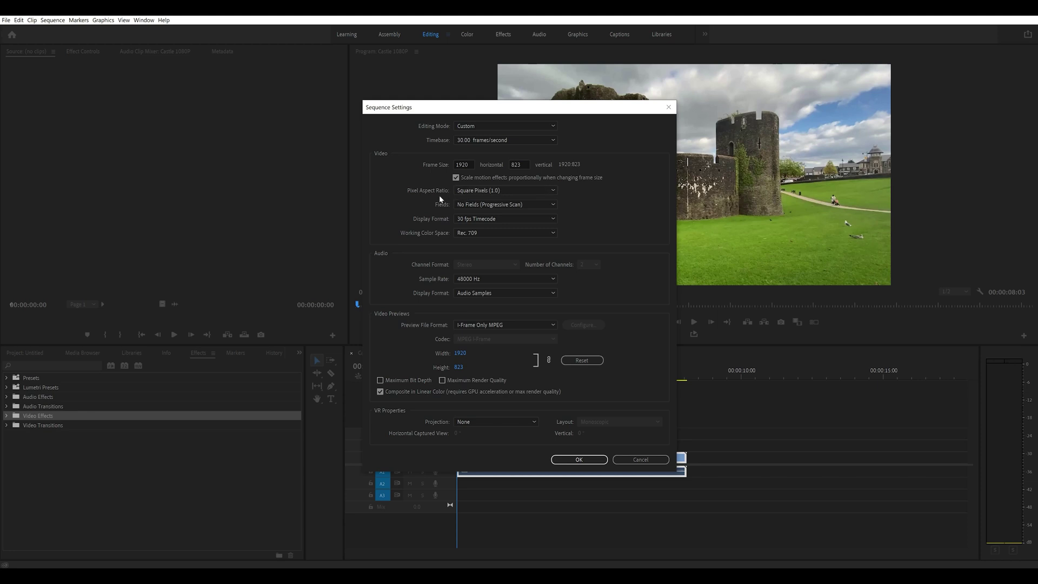
click(578, 461)
click(569, 304)
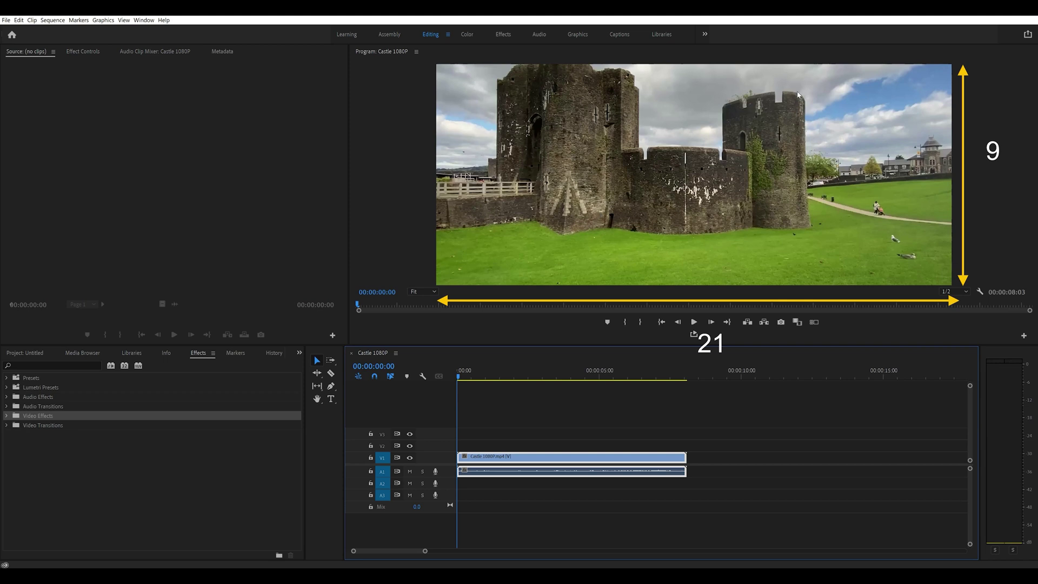
Inspect the castle clip's motion properties and reopen the sequence settings to review the frame size
click(595, 457)
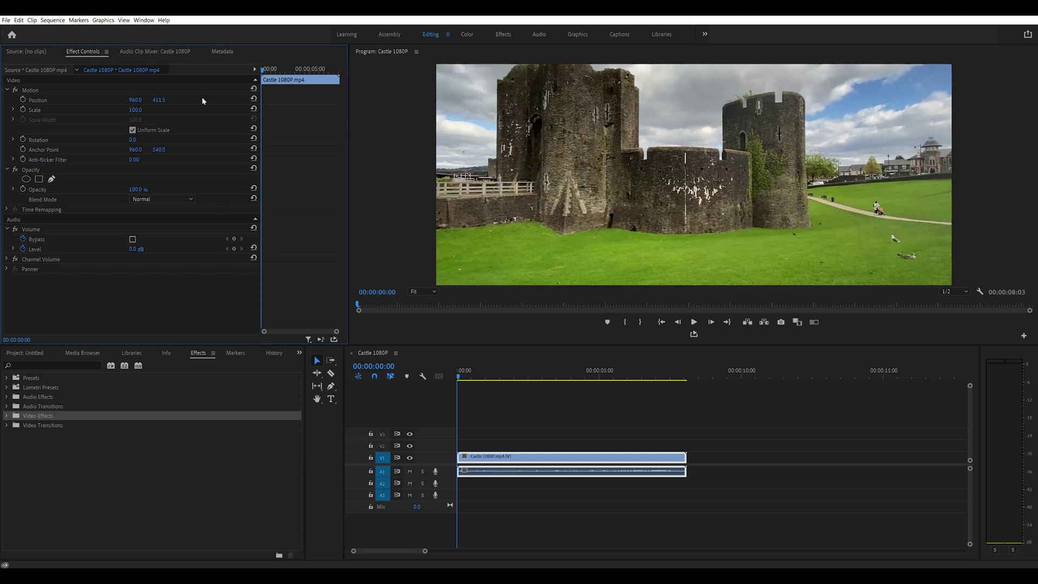
click(530, 411)
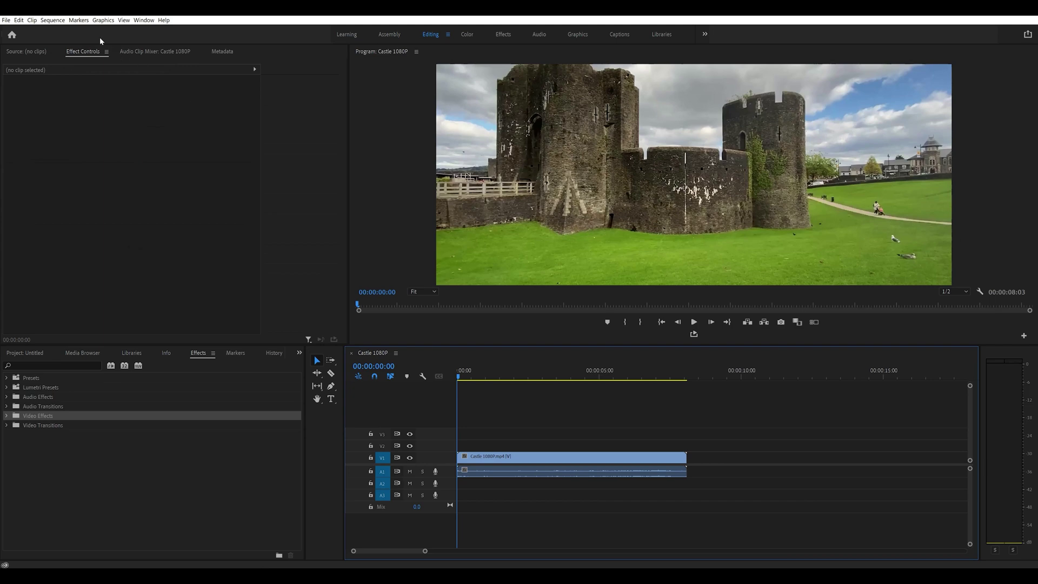
click(53, 20)
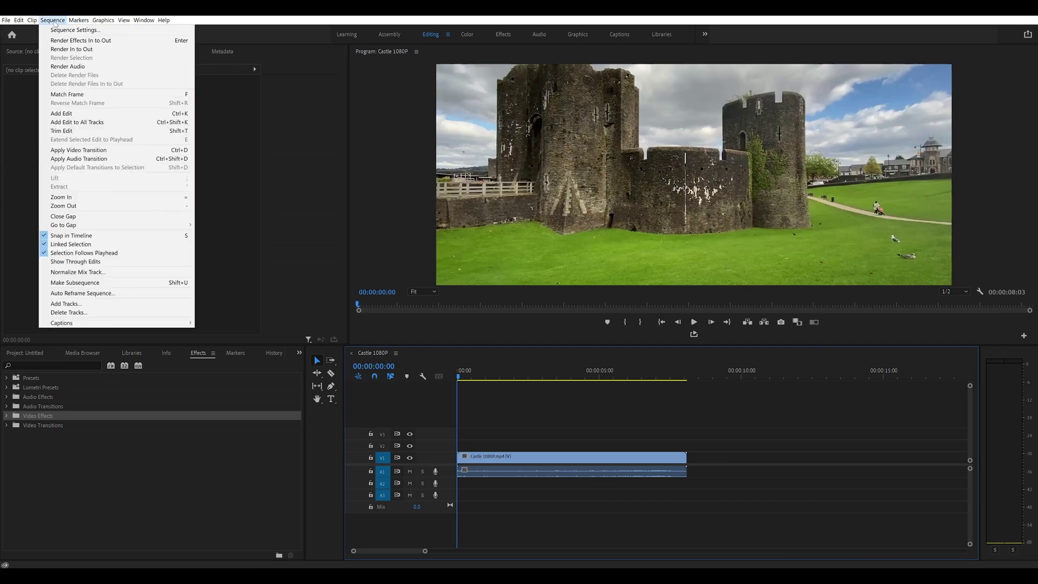
click(68, 30)
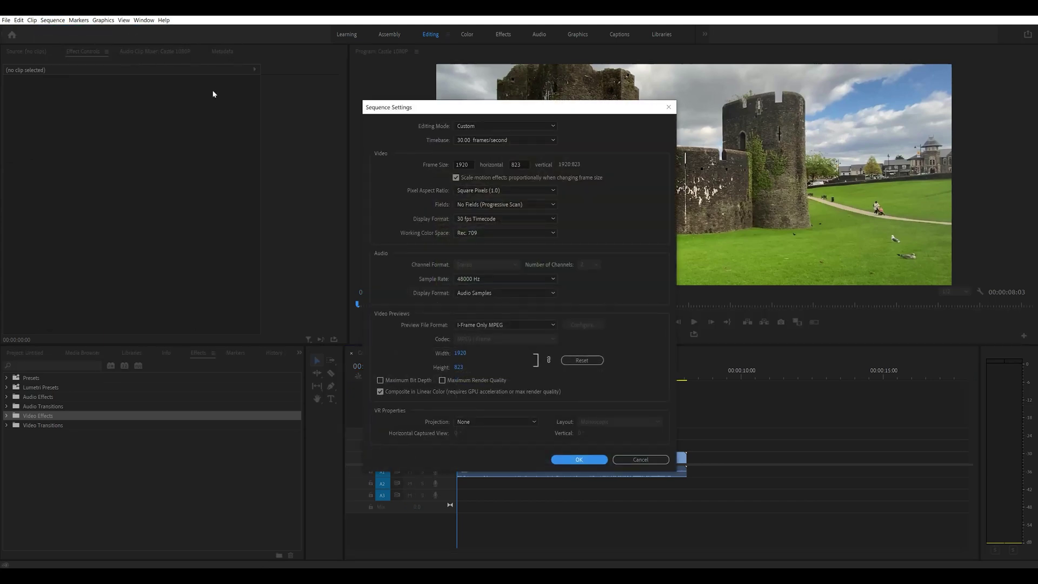
drag(515, 115, 467, 59)
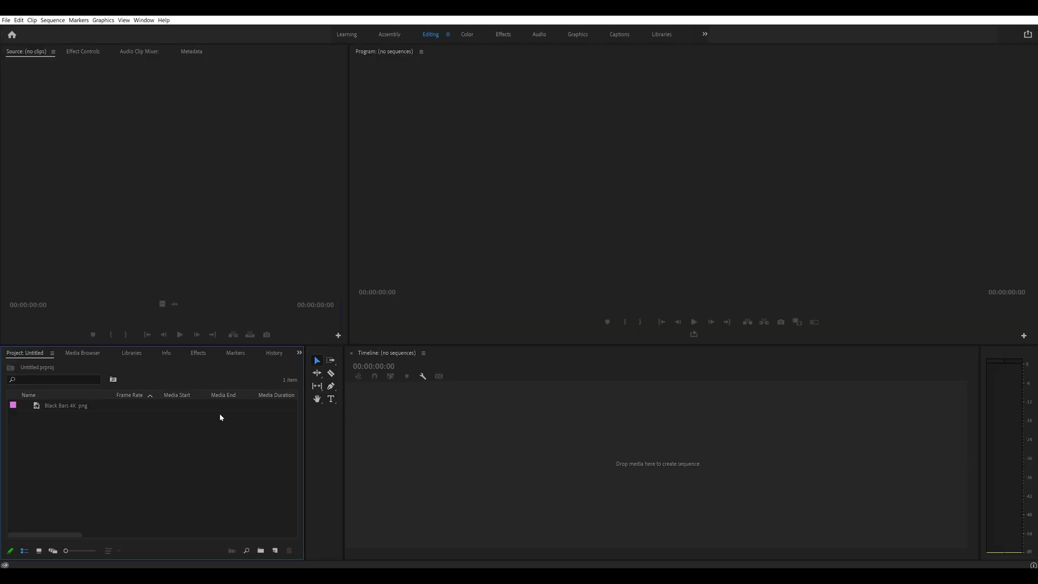
Import Roman.mp4 from the Filmic Practice files folder and create a sequence from it in the empty timeline
double_click(172, 443)
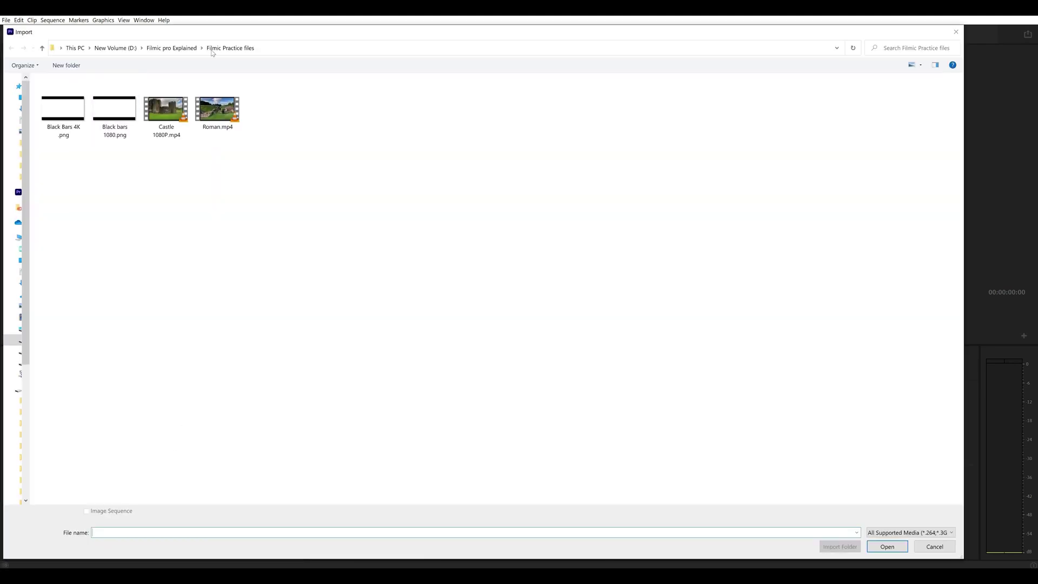
click(218, 114)
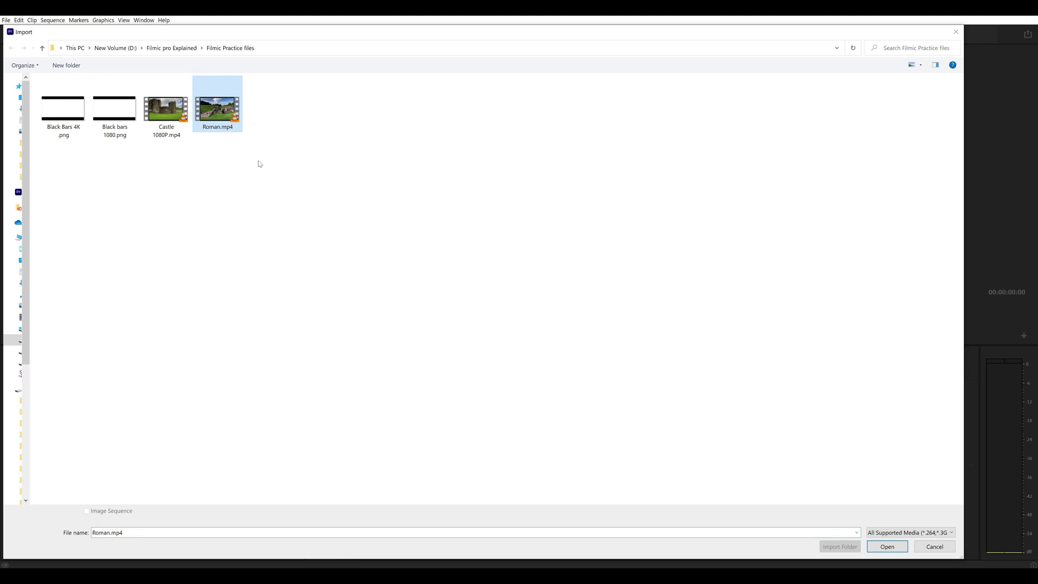
click(887, 547)
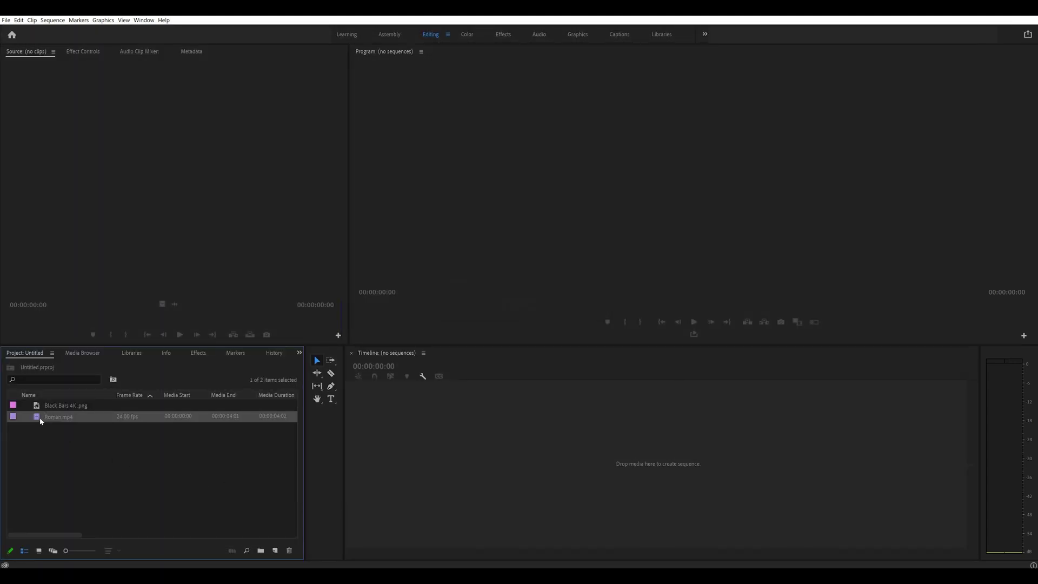
drag(40, 421, 408, 457)
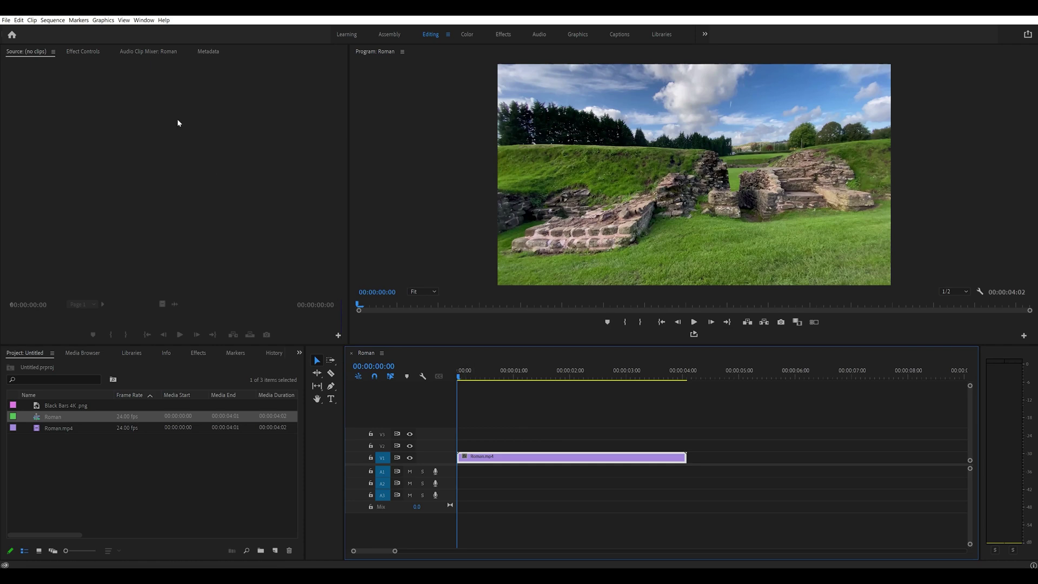
Review the Roman sequence's frame size in the sequence settings and close them without changes
click(56, 20)
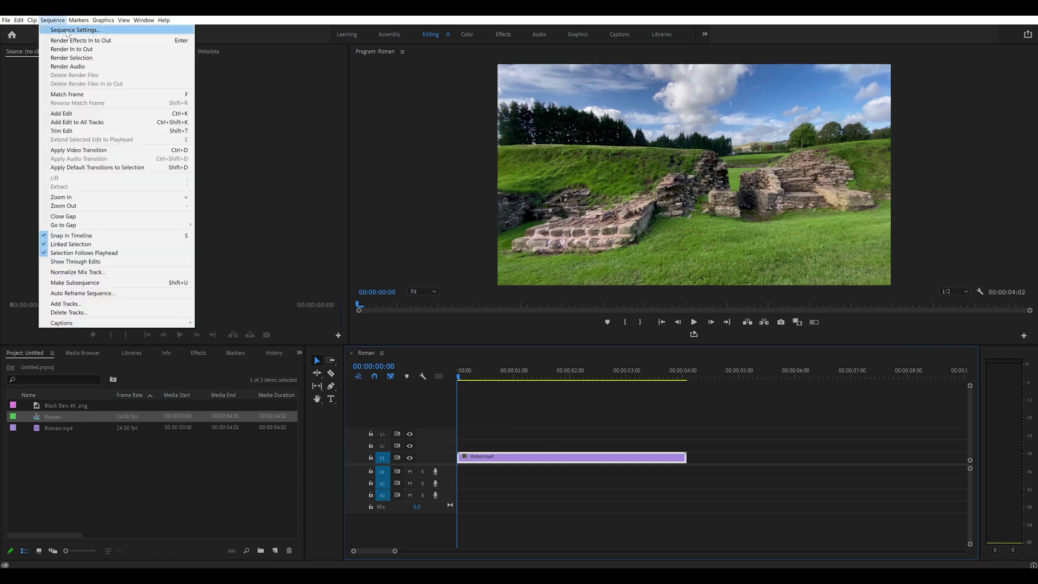
click(80, 30)
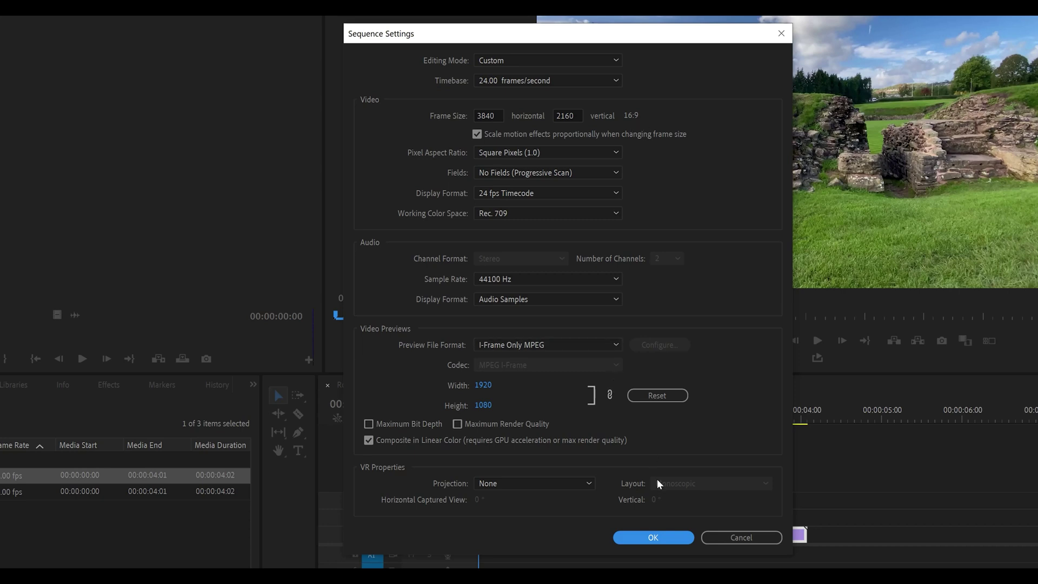
click(739, 538)
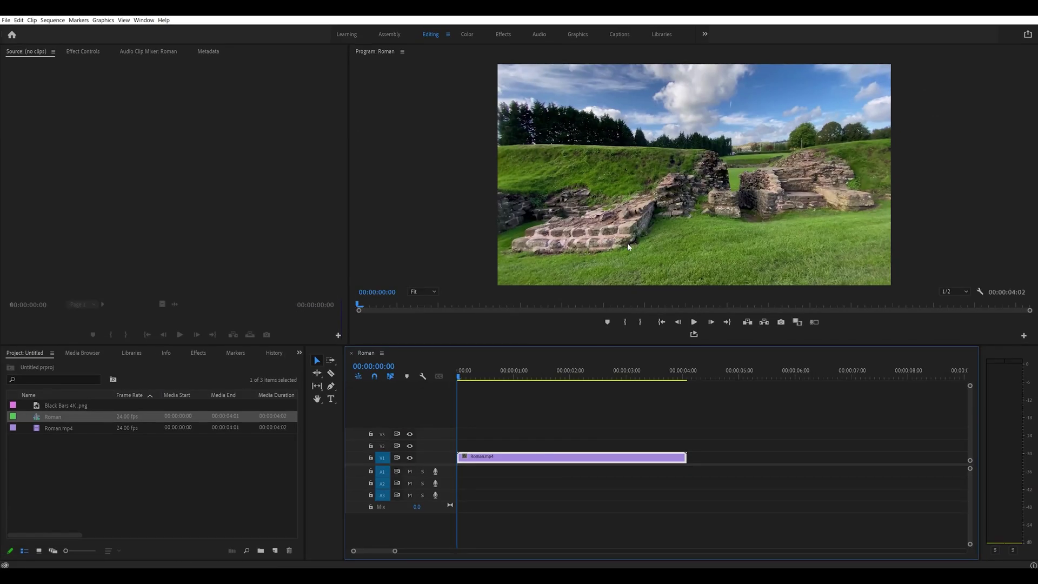
Set the Roman sequence's vertical frame size to 1645 pixels in the sequence settings
click(66, 22)
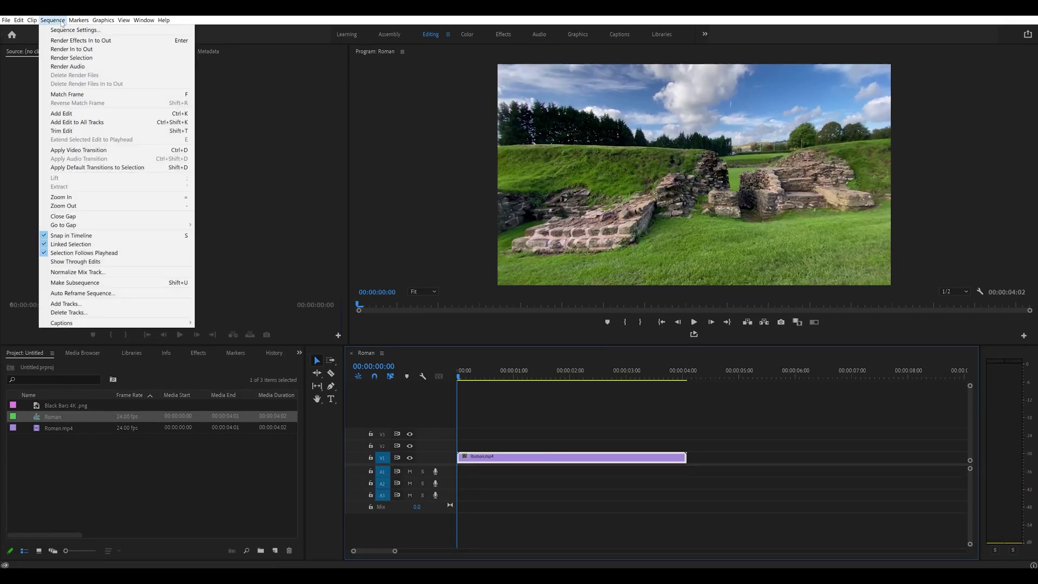
click(64, 29)
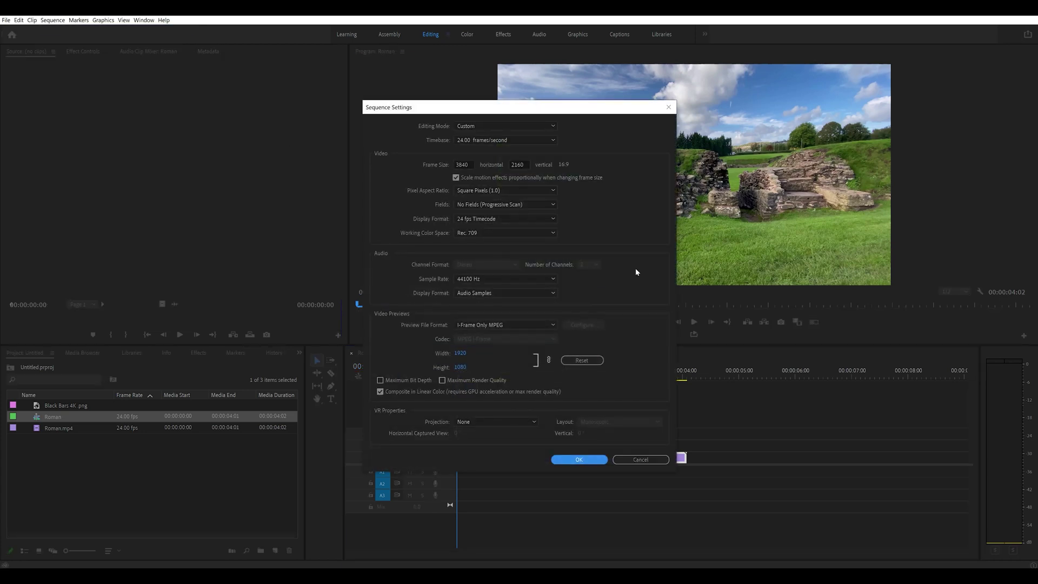
drag(575, 111, 463, 105)
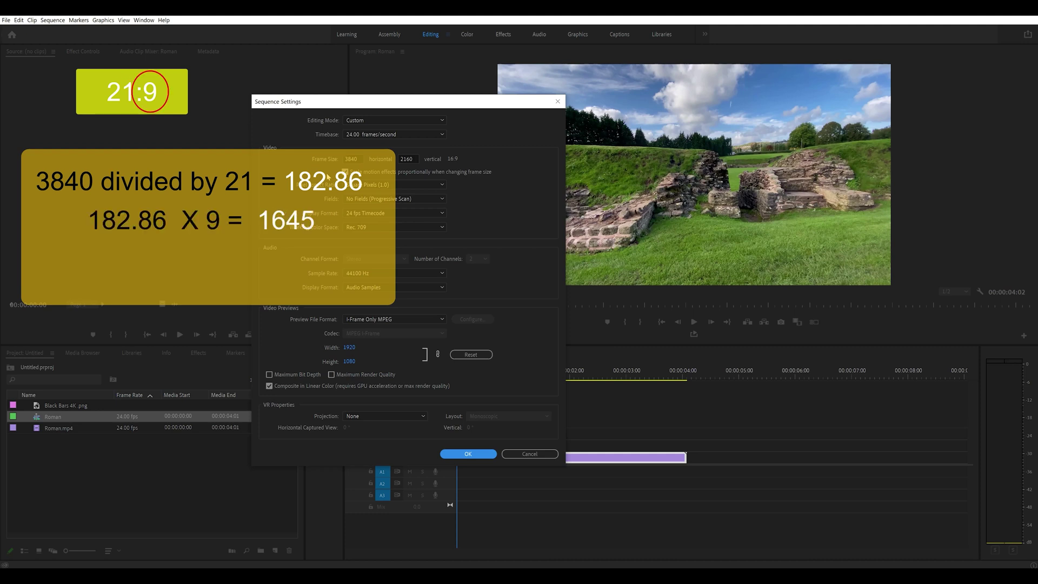
click(399, 159)
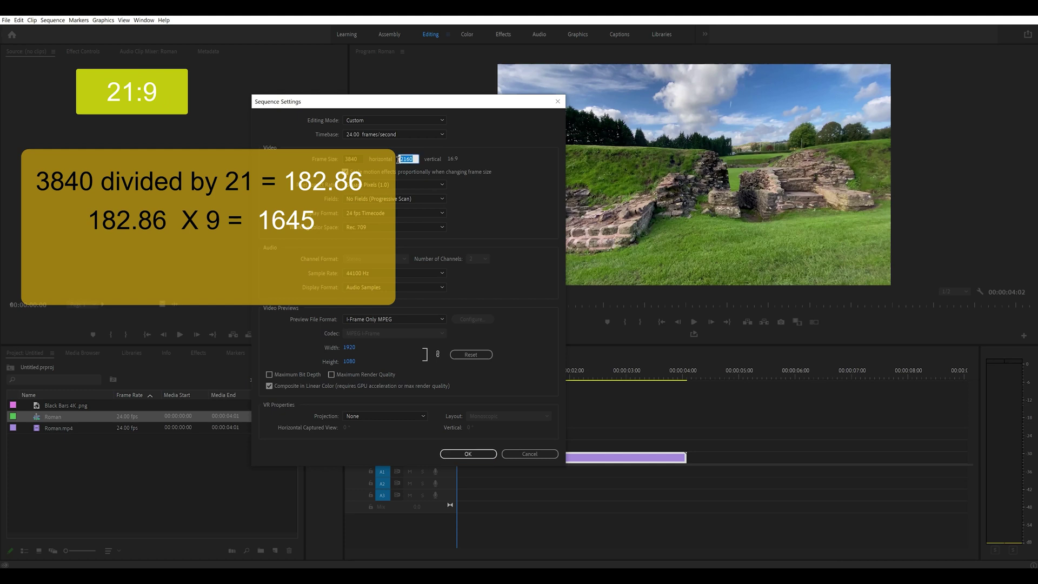
text(1645)
key(Tab)
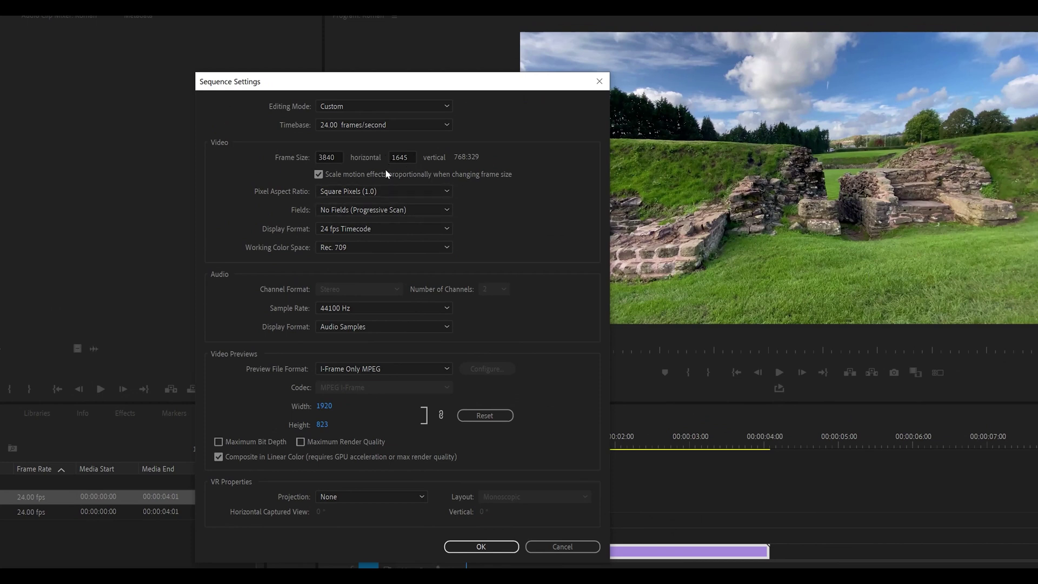
Set the preview file format to GoPro CineForm (YUV 10-bit) and apply the sequence settings, accepting deletion of all previews
click(397, 367)
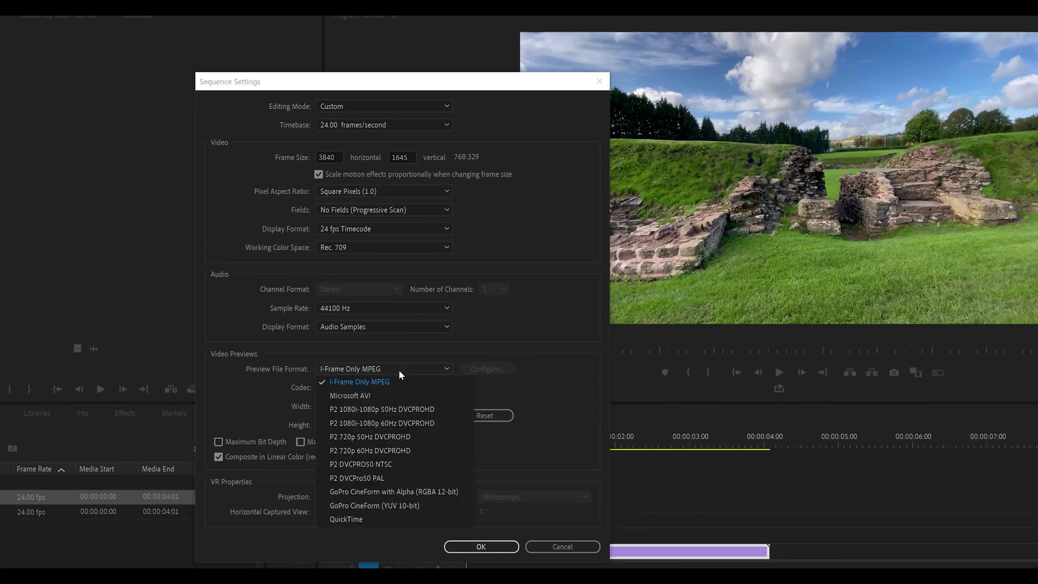
click(387, 507)
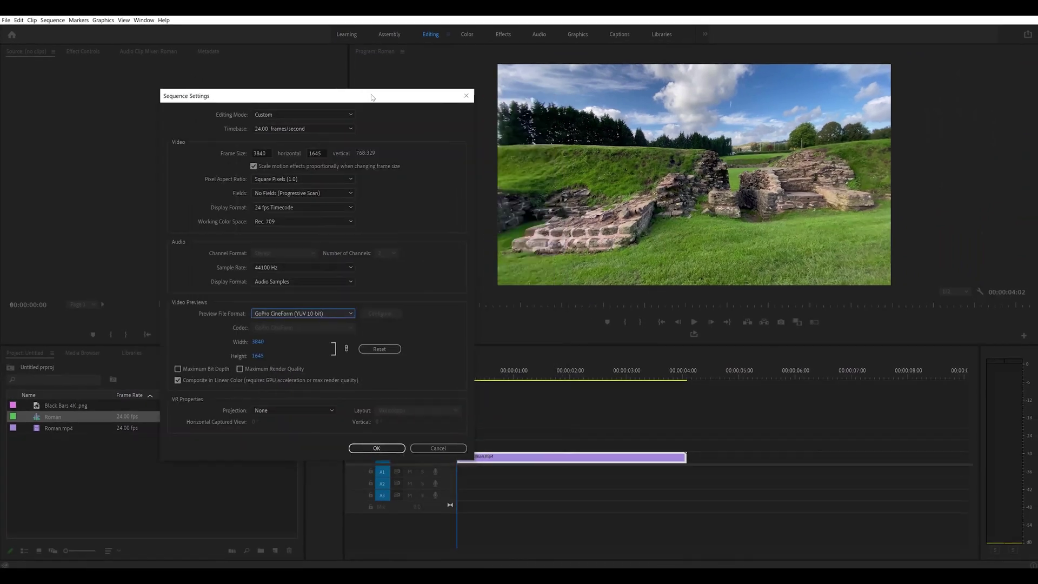
drag(371, 97, 355, 84)
click(355, 439)
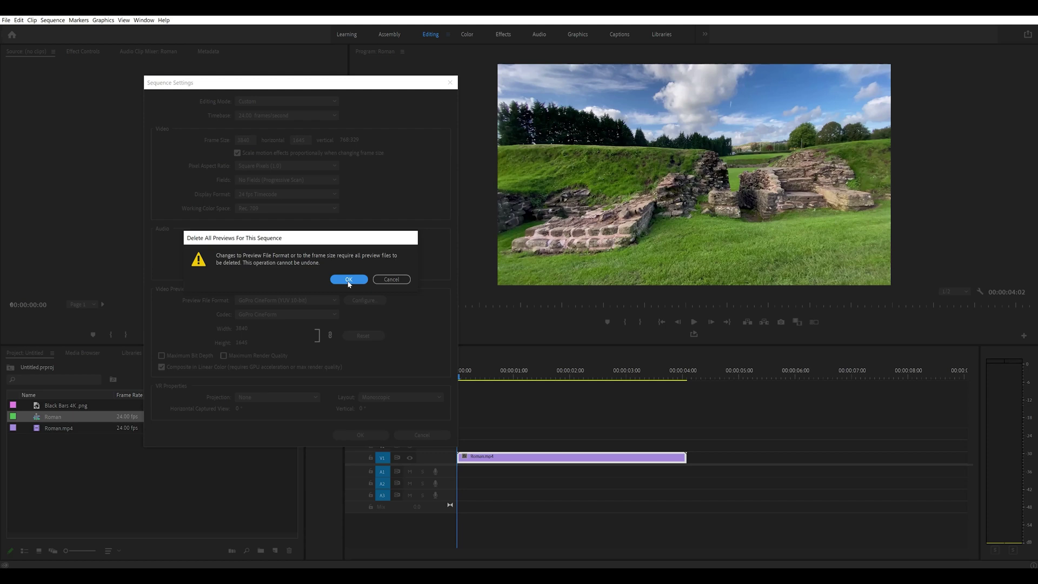
click(349, 279)
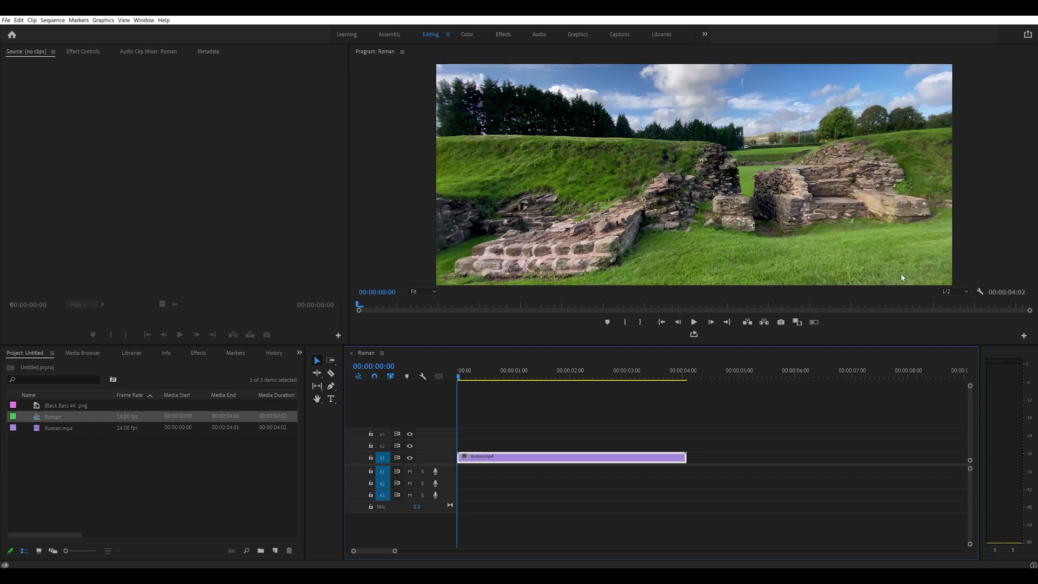
Play back the Roman sequence to check the widescreen framing
click(693, 323)
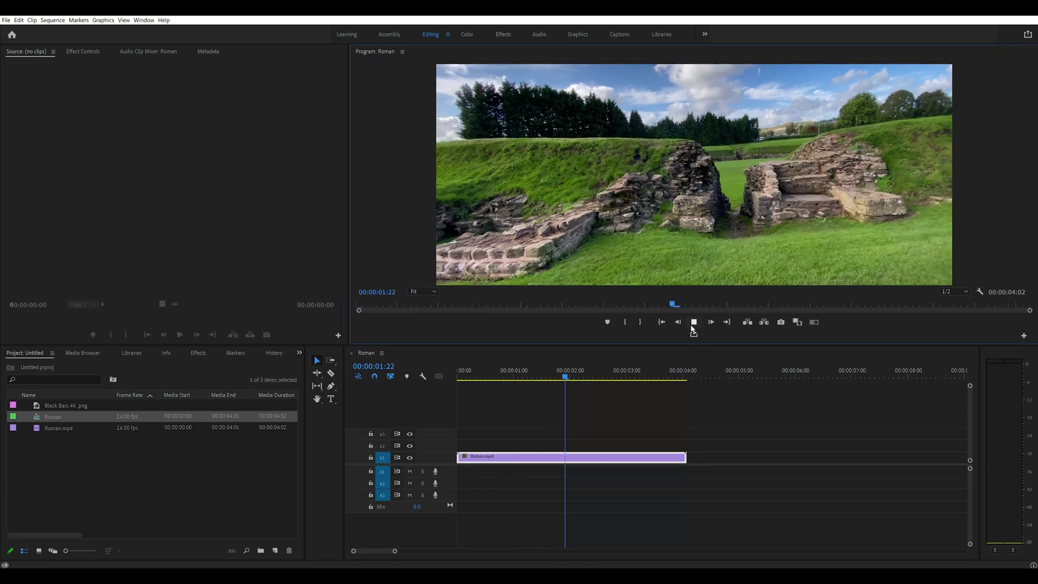
click(692, 327)
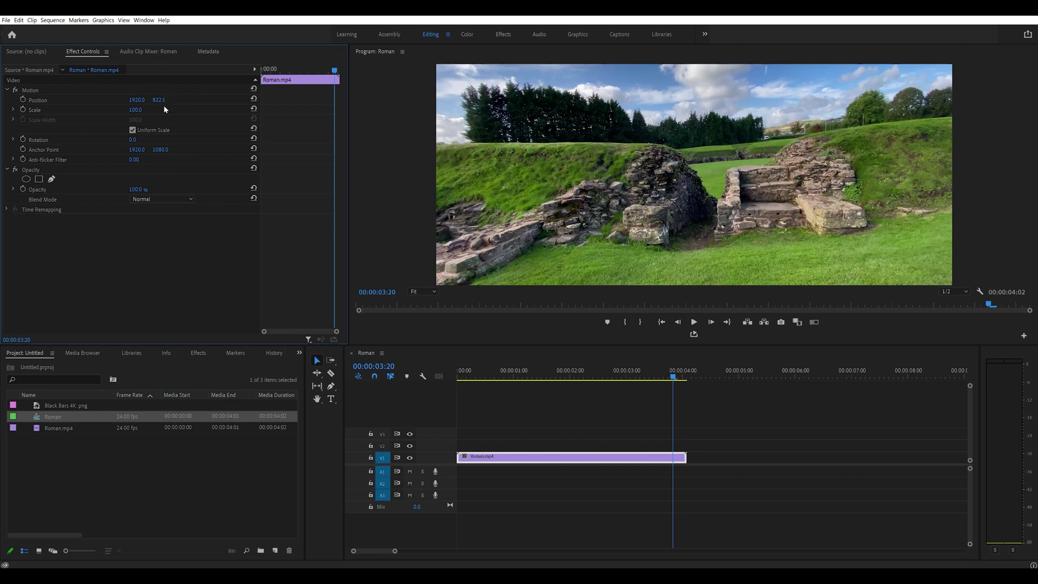
Adjust Roman.mp4's Position to reframe the shot vertically, keeping the horizontal value at 1920
drag(158, 100, 216, 99)
drag(134, 100, 213, 107)
drag(140, 101, 252, 101)
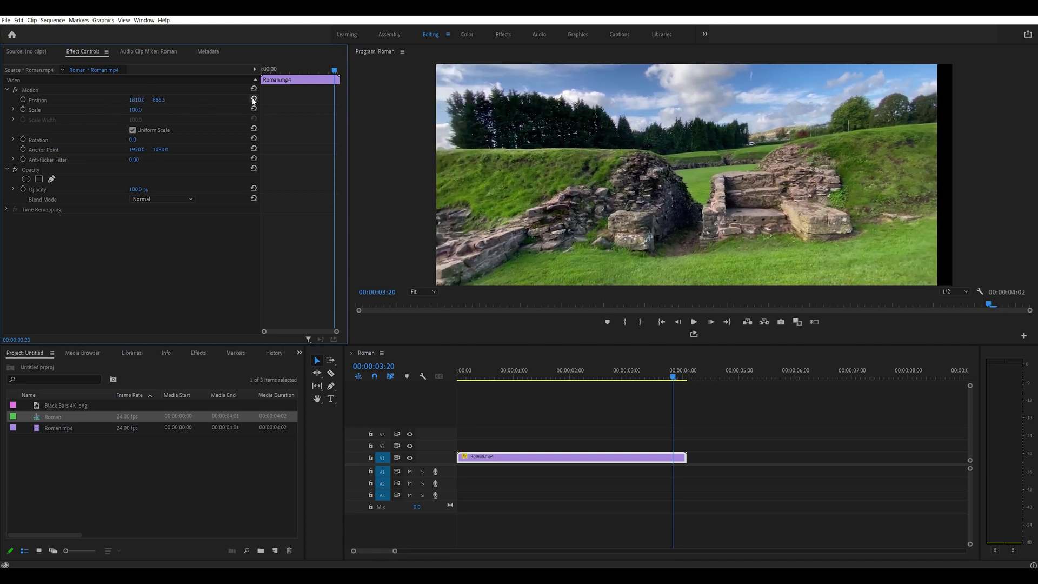
drag(159, 102, 143, 147)
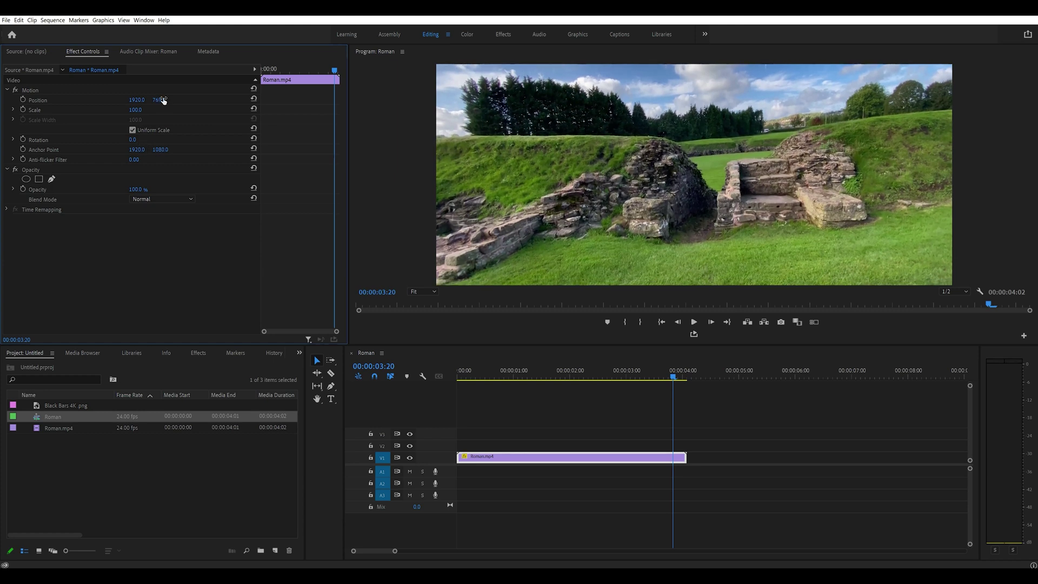
drag(163, 100, 271, 108)
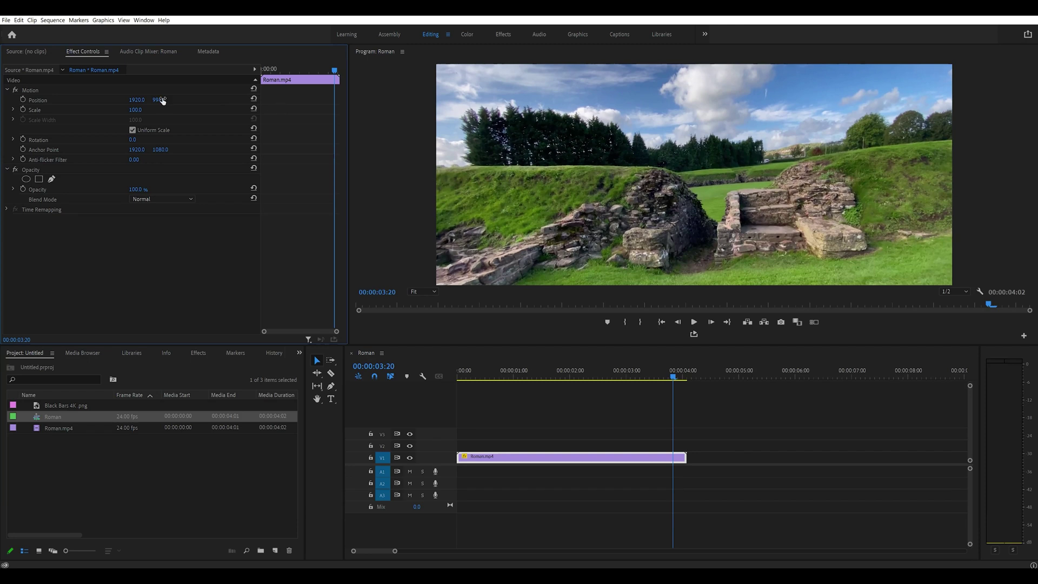
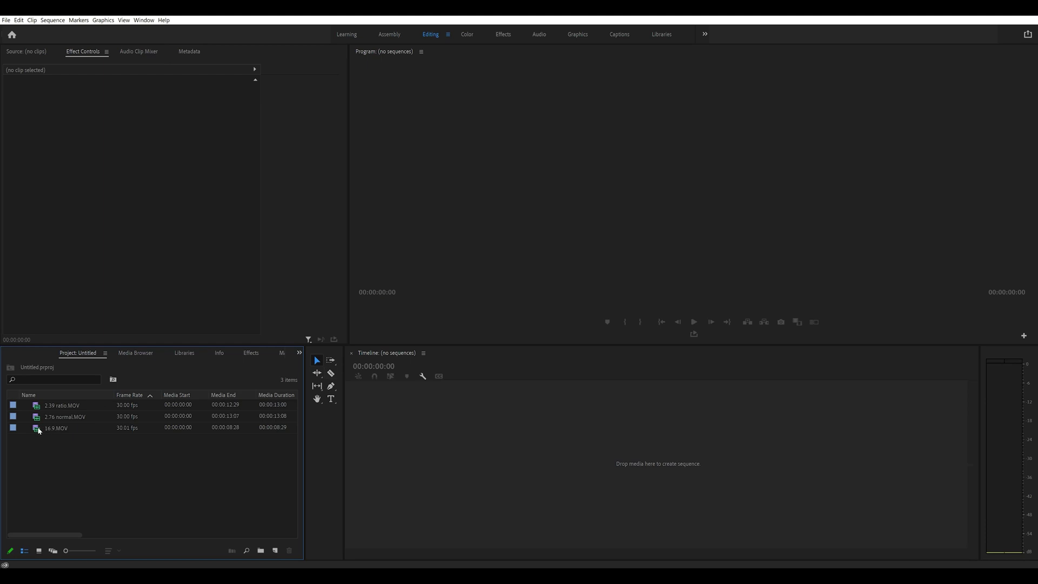
Create a sequence from 16.9.MOV and review its frame size in the sequence settings without changing them
drag(38, 429, 413, 427)
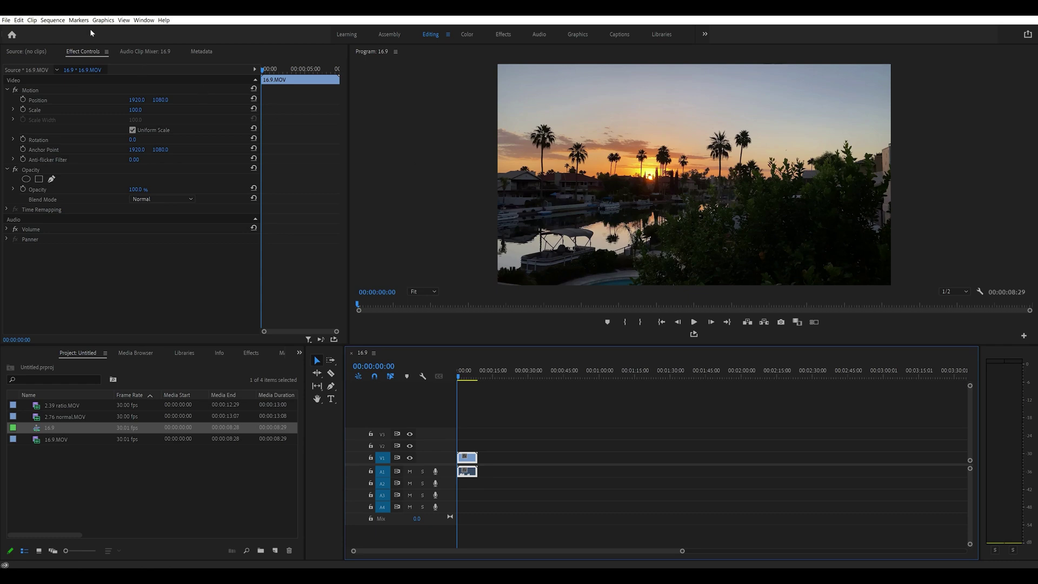
click(78, 20)
click(70, 29)
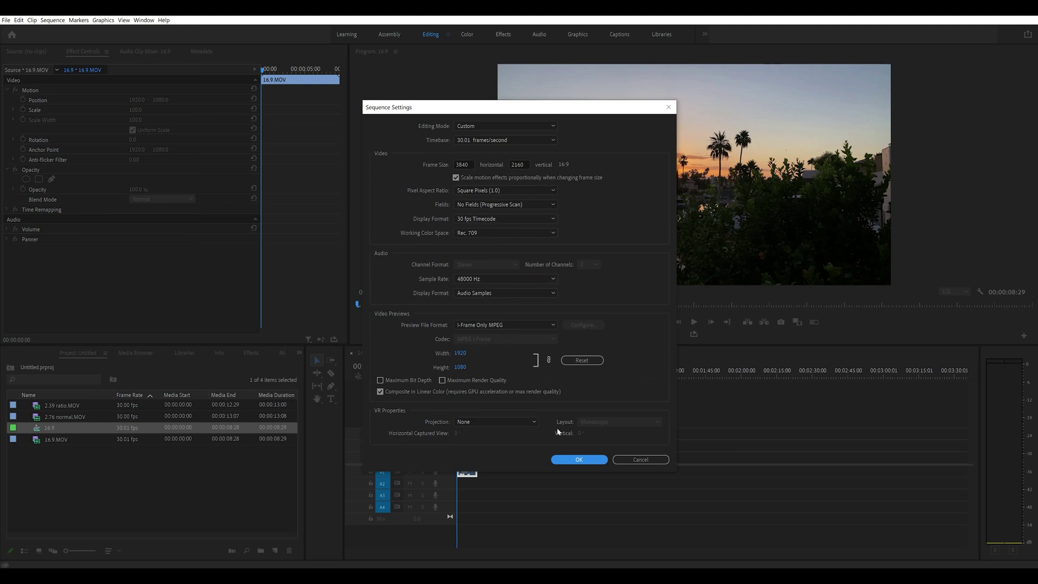
click(641, 459)
Add 2.39 ratio.MOV after the first clip on track V1 and compare the framing of the two clips
click(37, 408)
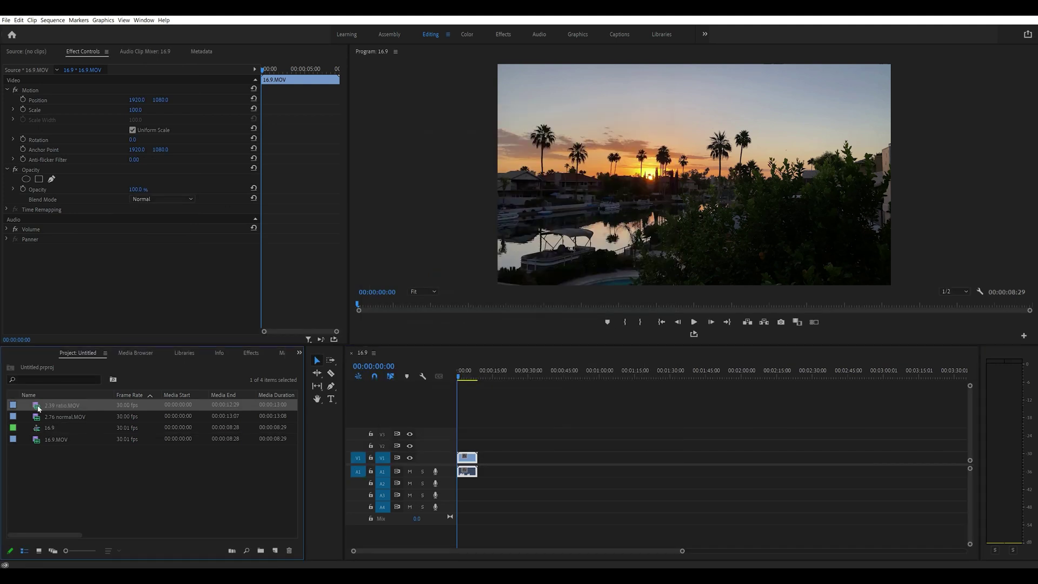
drag(48, 409, 490, 458)
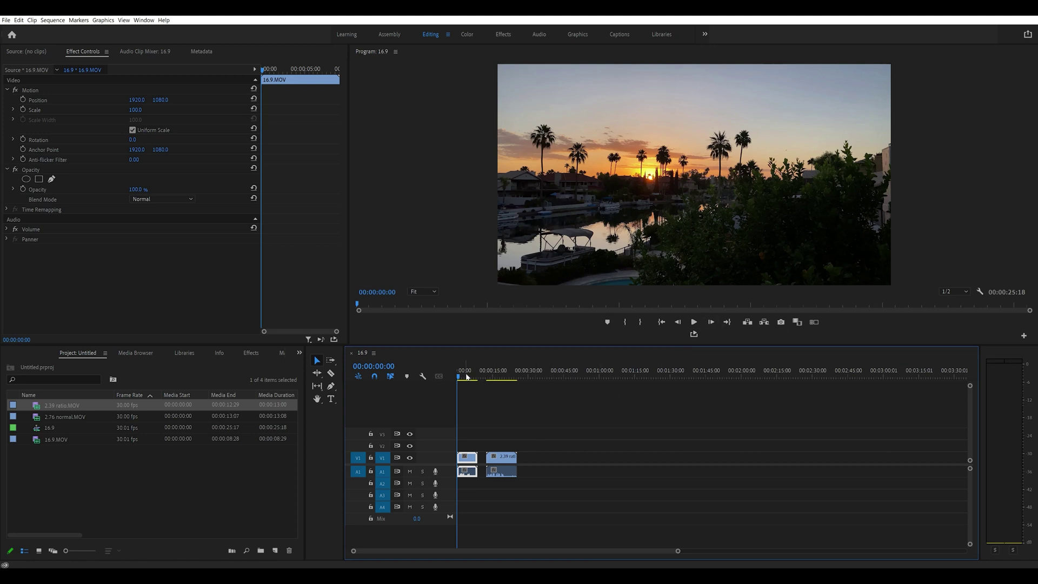
click(493, 374)
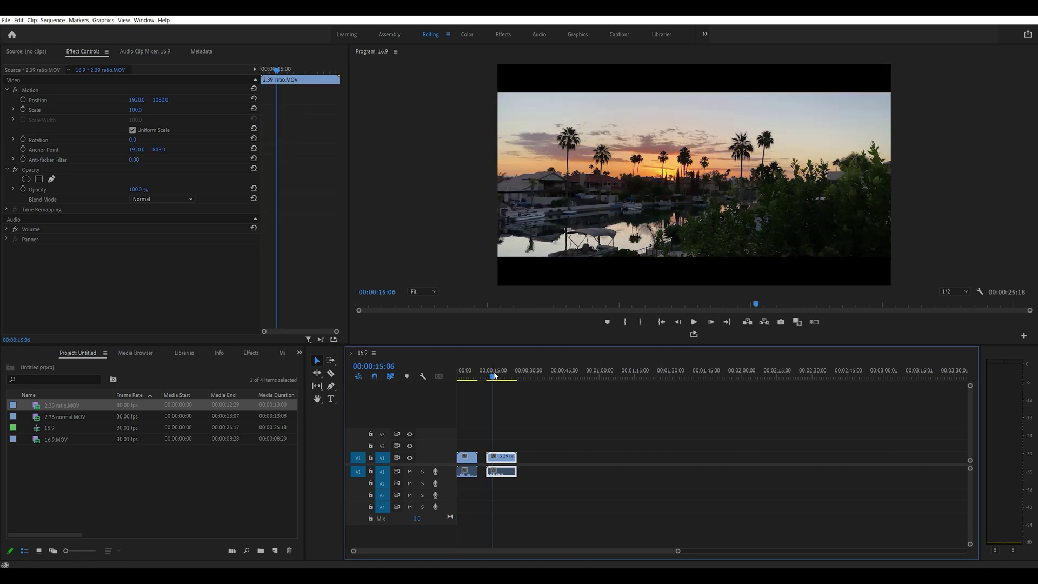
click(465, 377)
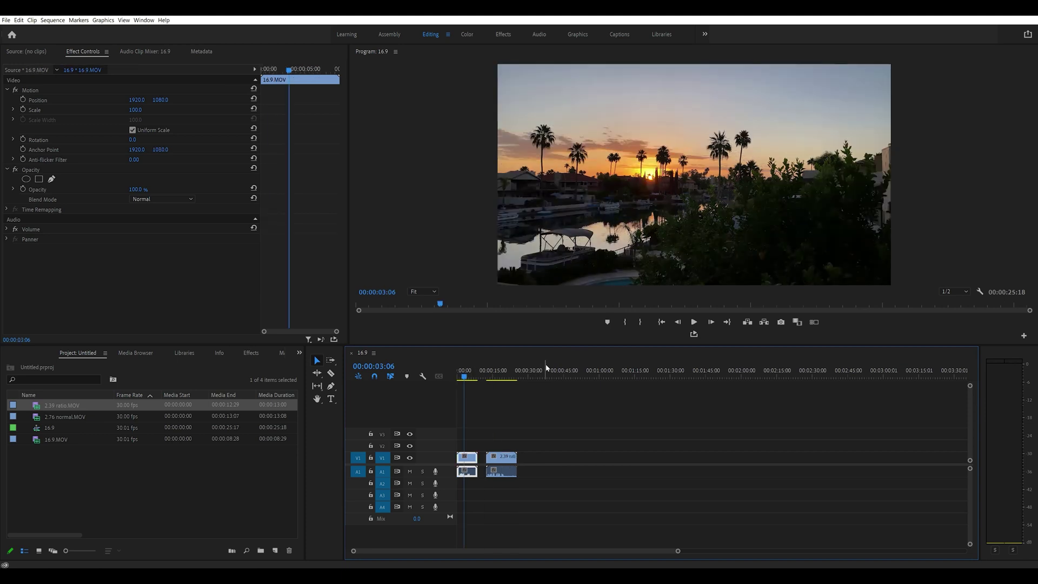
click(487, 378)
drag(489, 381, 495, 379)
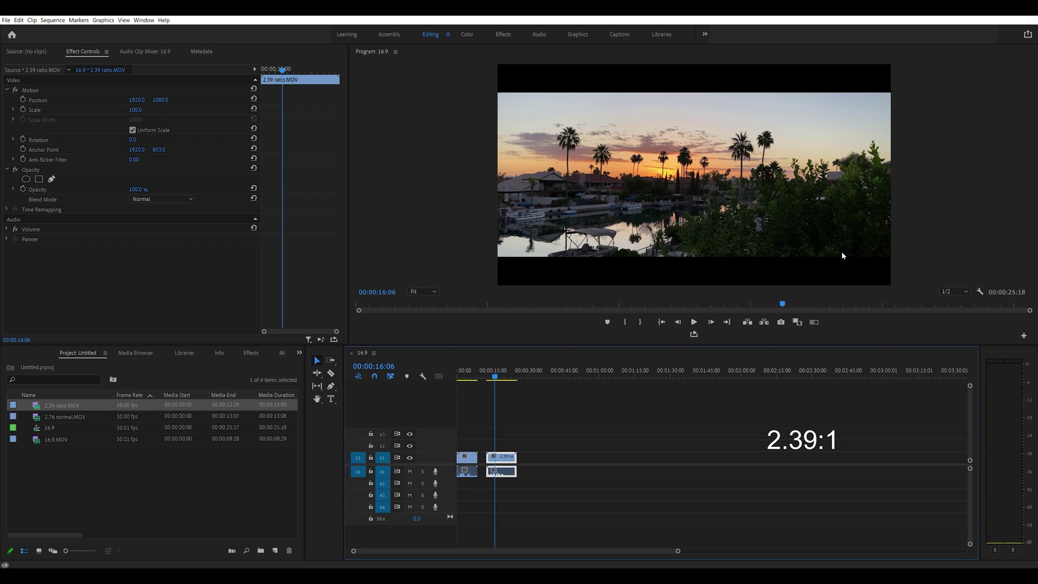
Check the clips' Video Info in the project, and add 2.76 normal.MOV after the 2.39 clip on track V1 to view its framing
scroll(157, 430, right, 5)
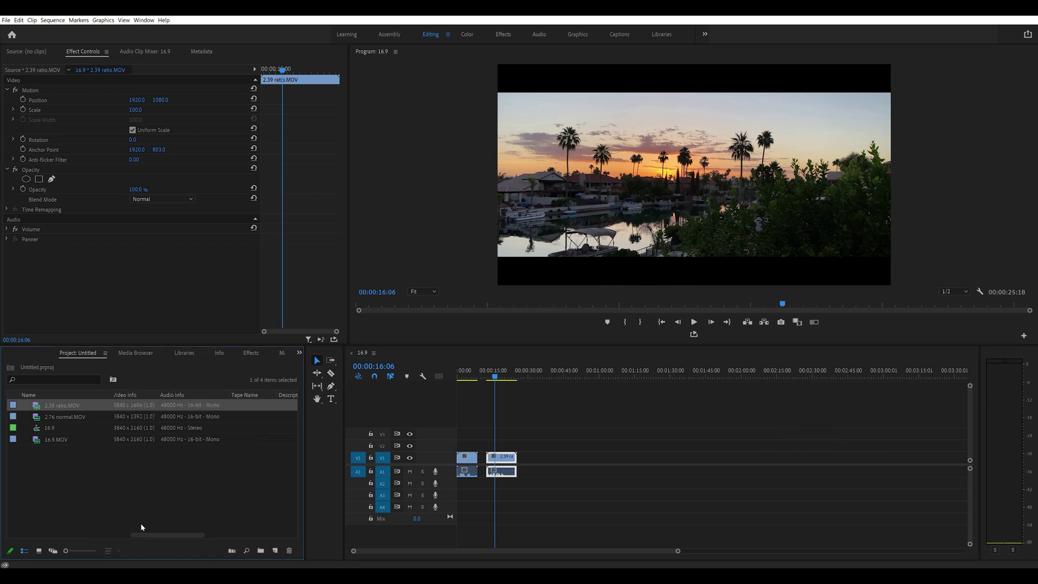
mouse_move(148, 536)
mouse_down()
mouse_move(136, 535)
mouse_move(143, 534)
mouse_up()
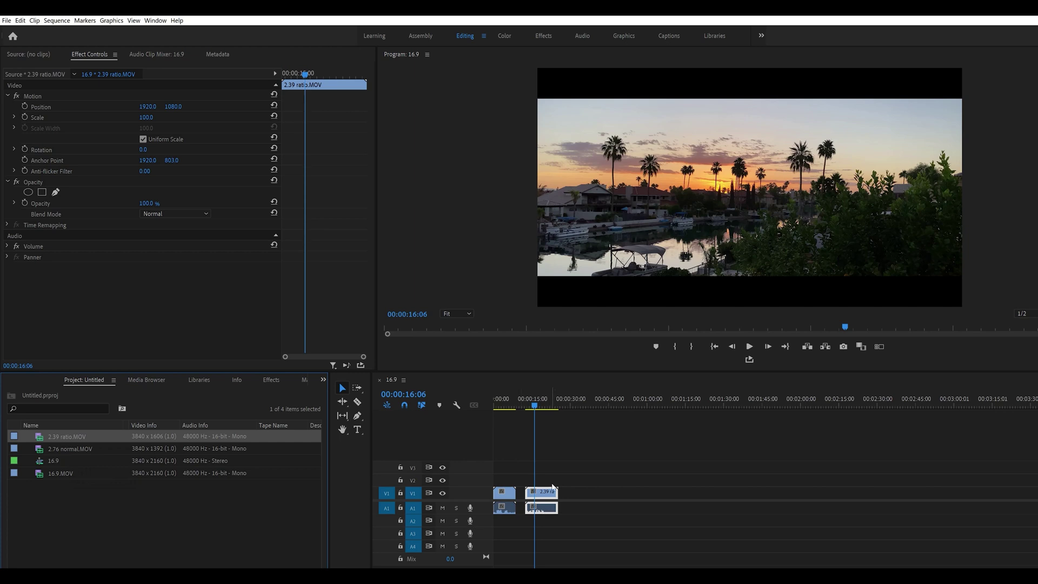
drag(45, 453, 574, 501)
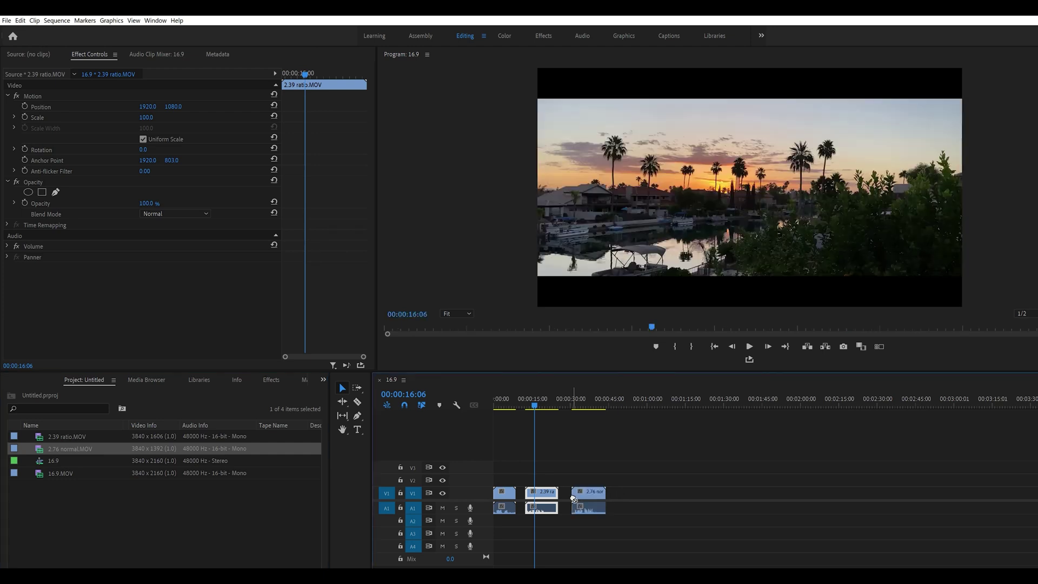
click(582, 402)
key(Left)
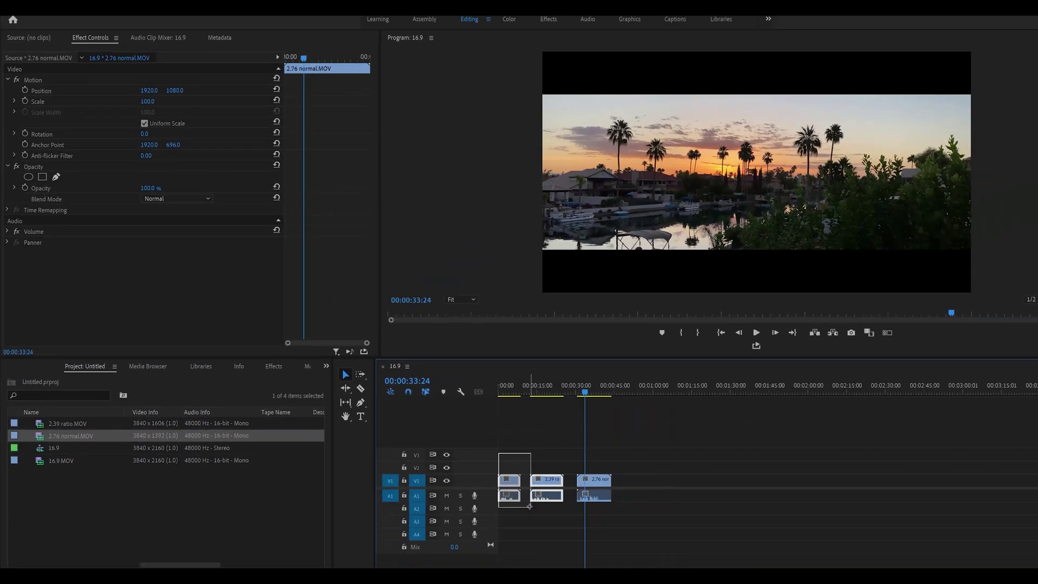
Delete all clips from the timeline and place 2.76 normal.MOV on track V1, changing the sequence settings to match the clip
drag(767, 365, 959, 458)
key(Delete)
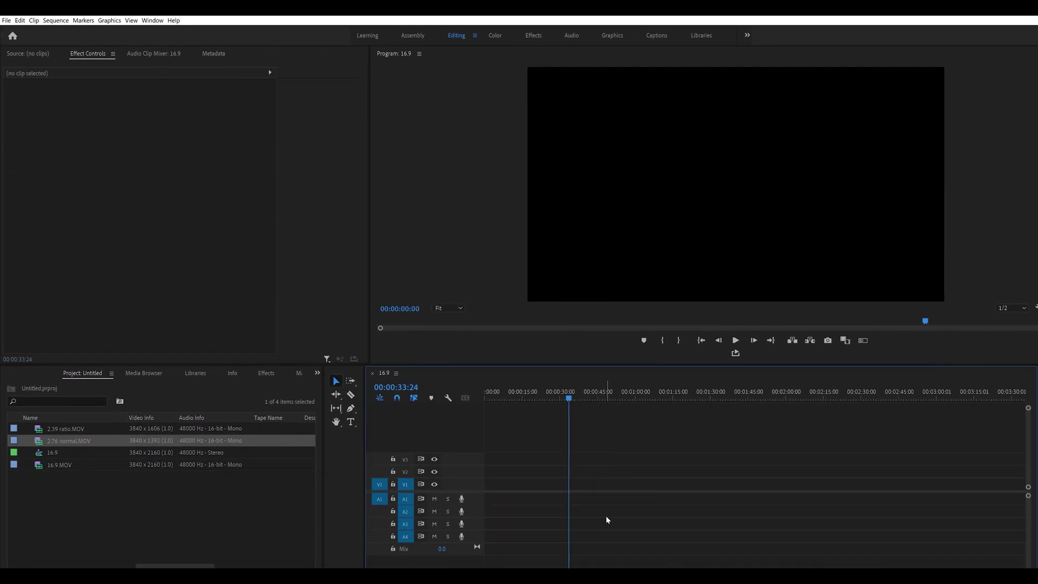
click(134, 440)
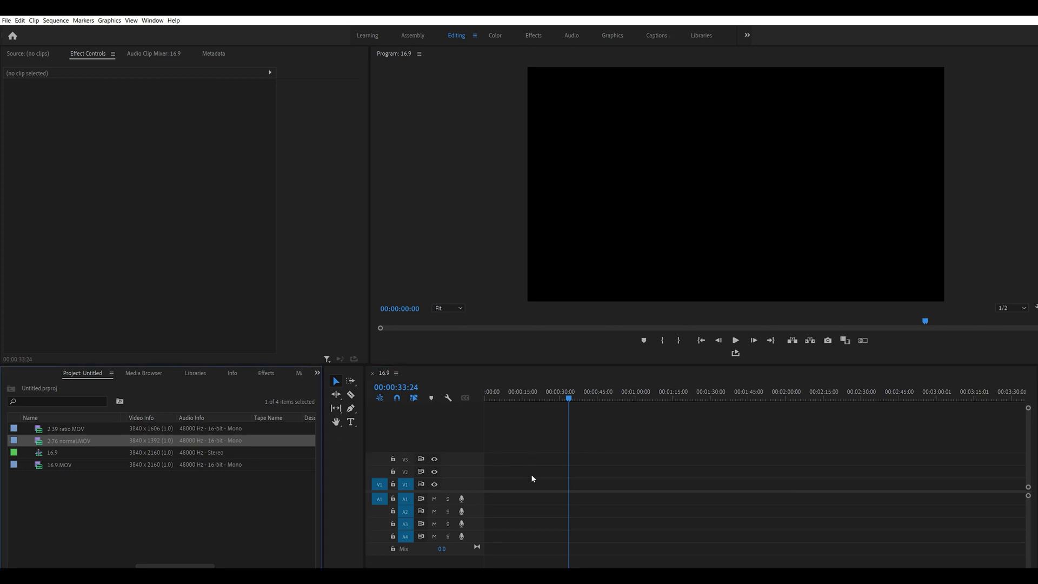
drag(532, 479, 532, 479)
click(560, 332)
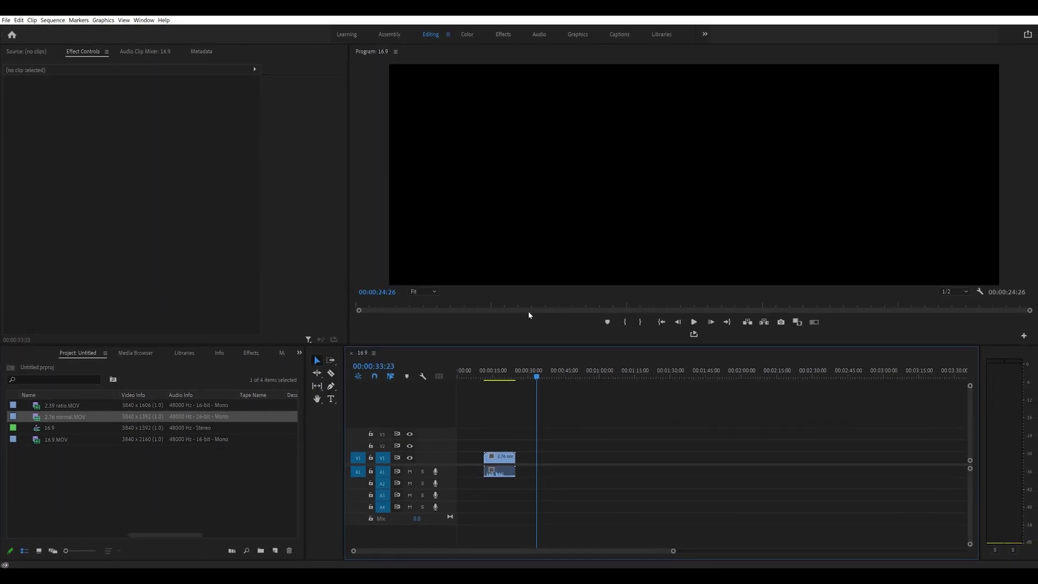
View the 2.76 normal.MOV clip's frame and compare the sequence settings' frame size with the clip's Video Info
click(494, 378)
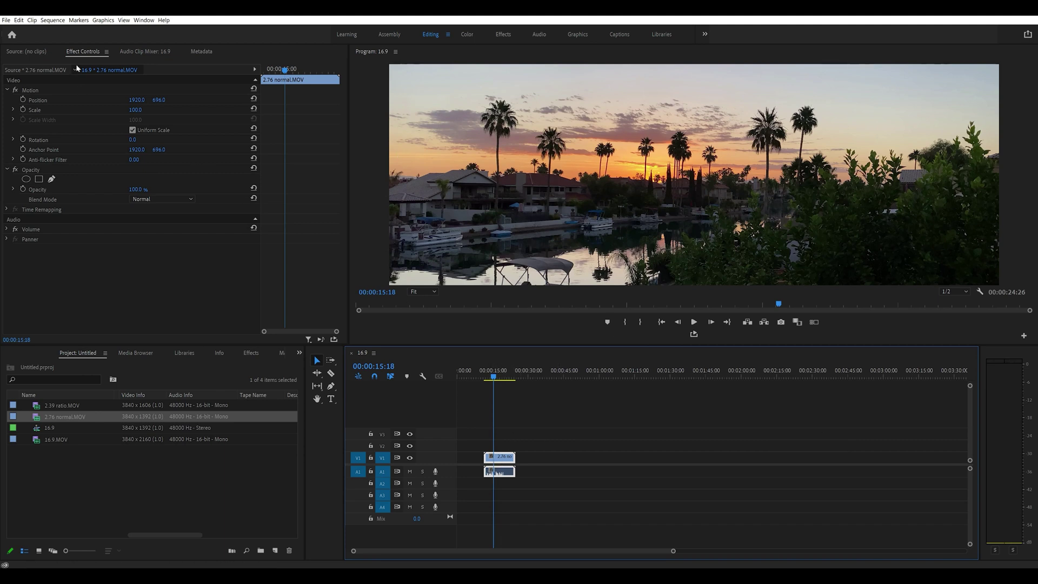
click(54, 20)
click(69, 27)
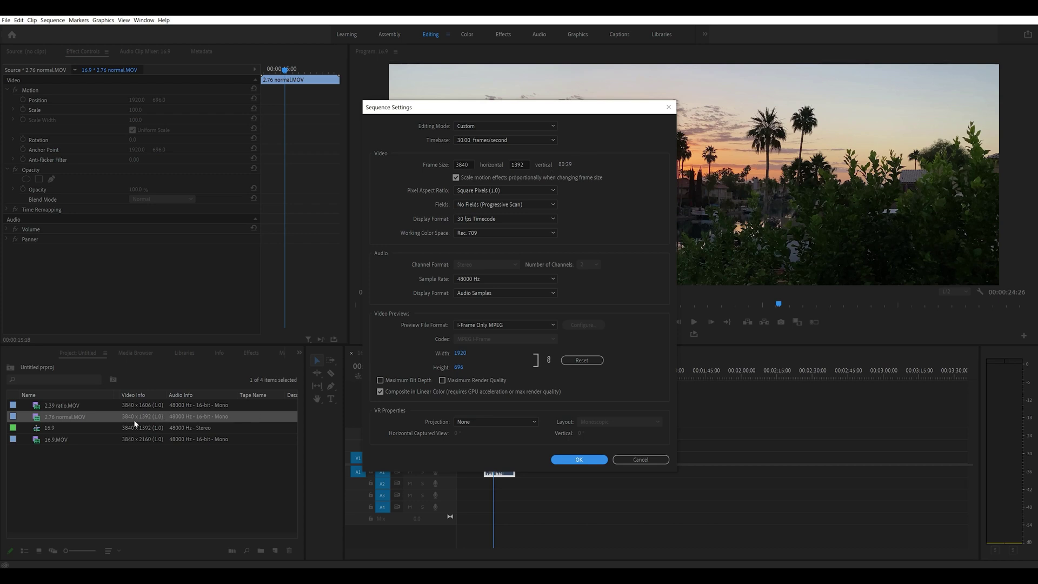
click(639, 459)
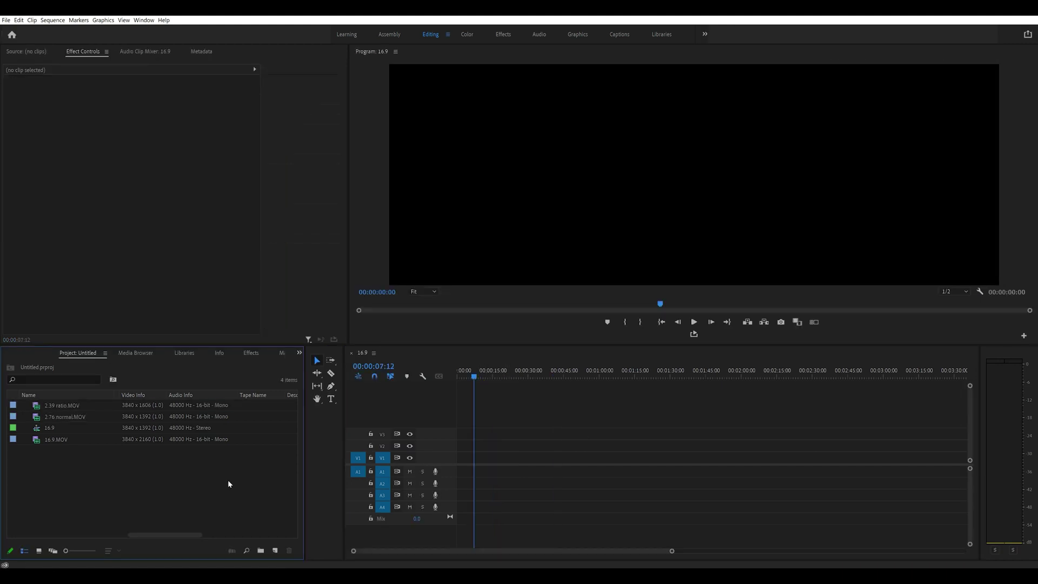
Place 16.9.MOV on track V1 with the sequence settings changed to match it, and add 2.39 ratio.MOV after it to view its framing
drag(54, 439, 468, 458)
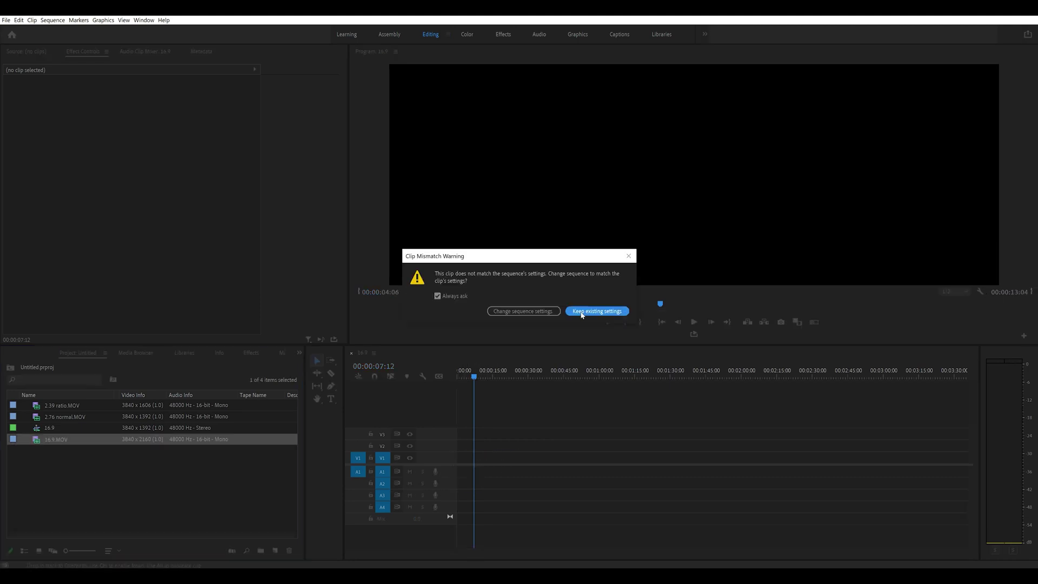
click(546, 313)
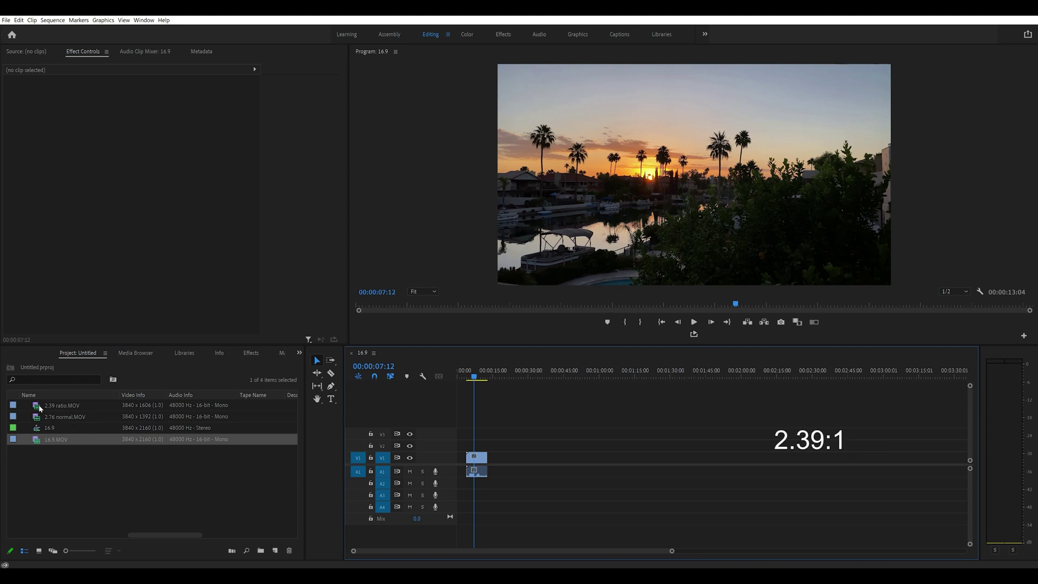
drag(45, 408, 507, 458)
click(518, 374)
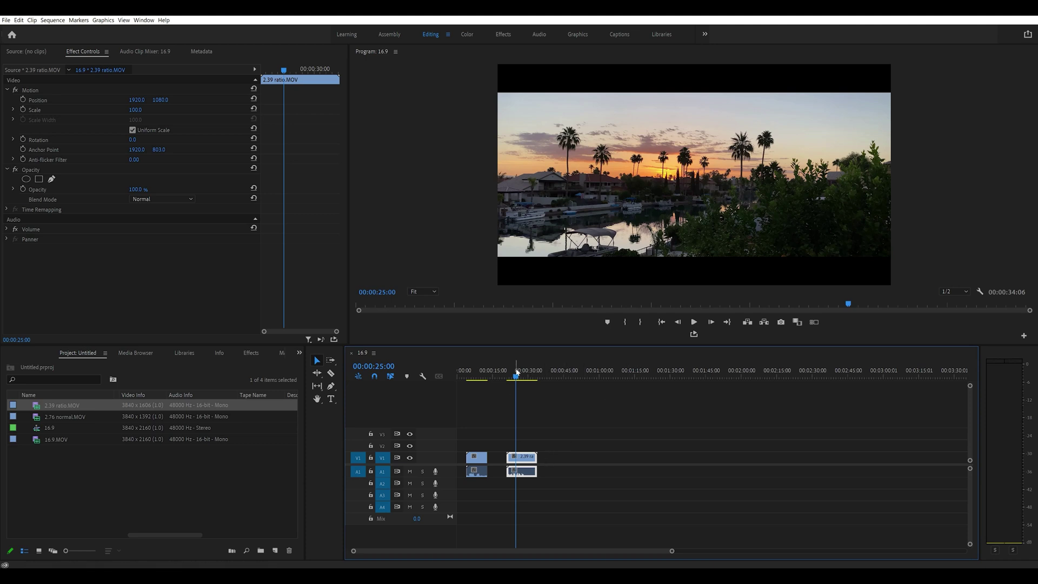
Leave only 2.39 ratio.MOV on track V1 with the sequence settings matched to the clip, and check the sequence's frame size
key(ctrl+z)
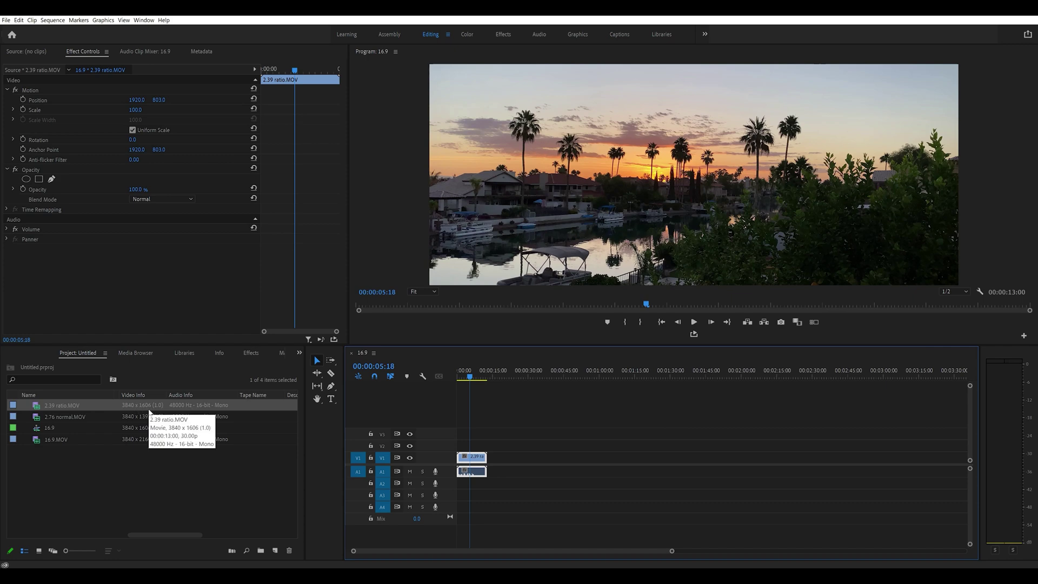
click(52, 20)
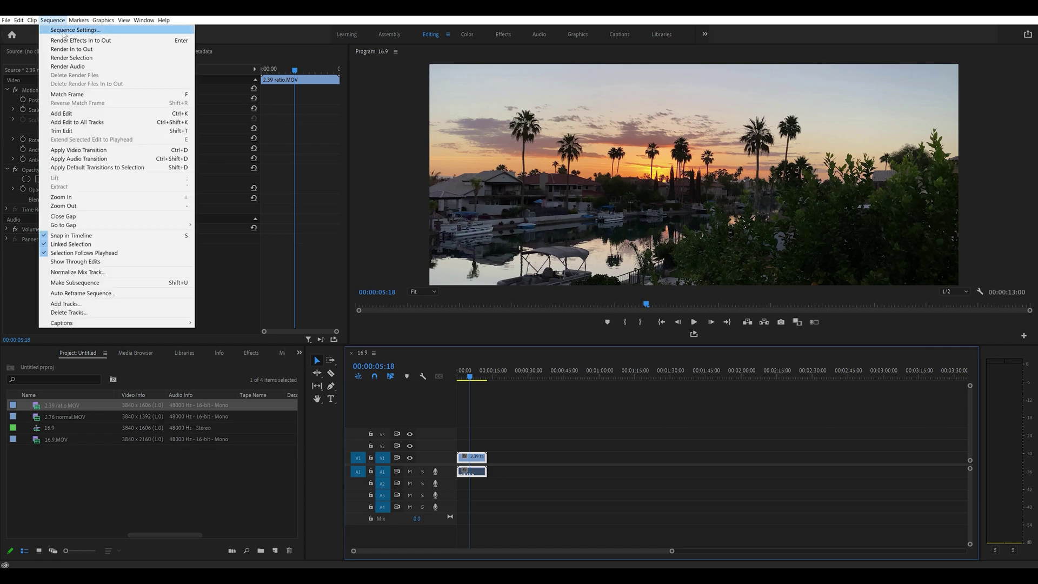
click(70, 29)
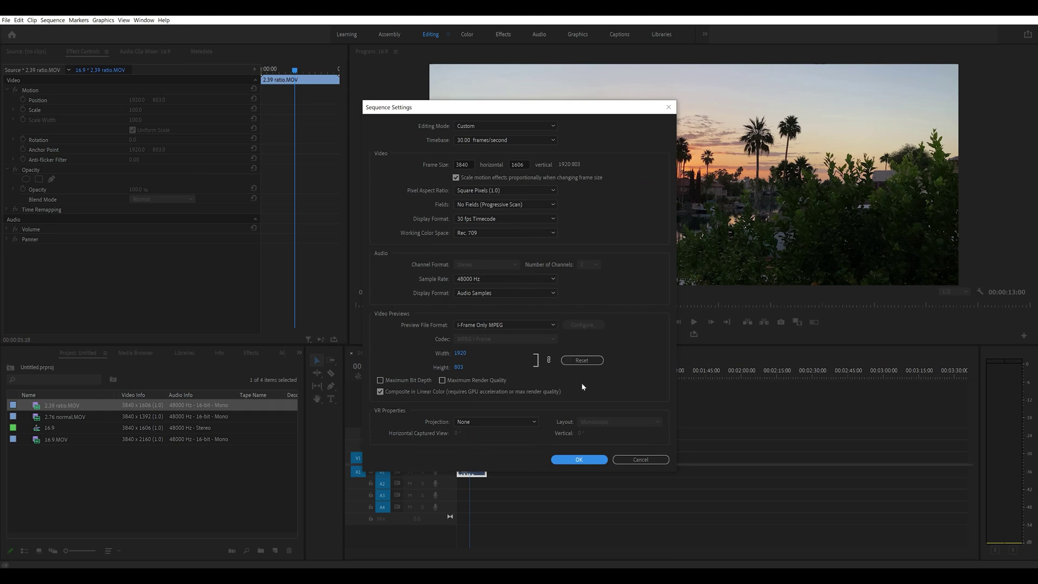
click(645, 459)
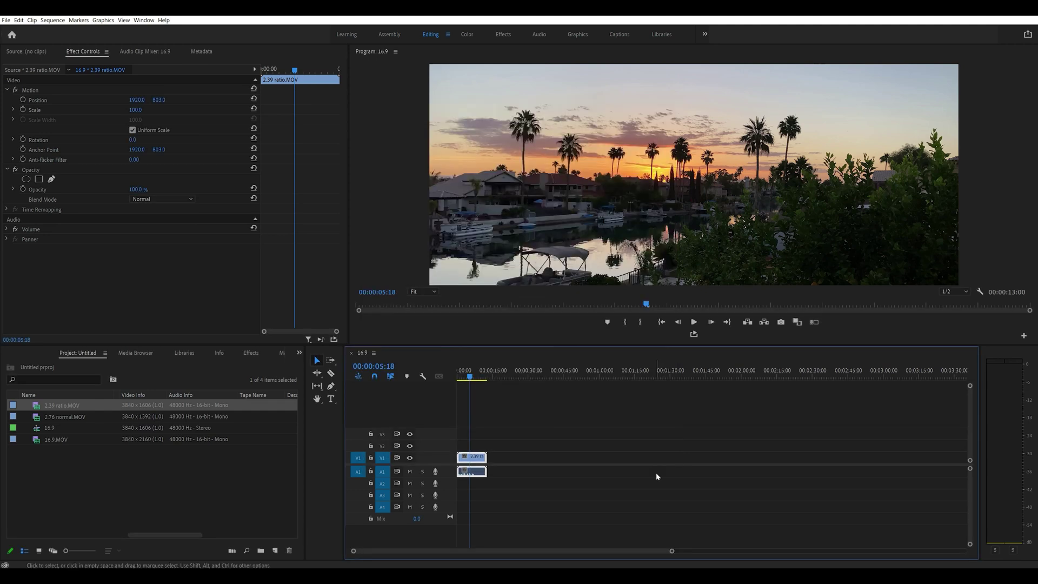